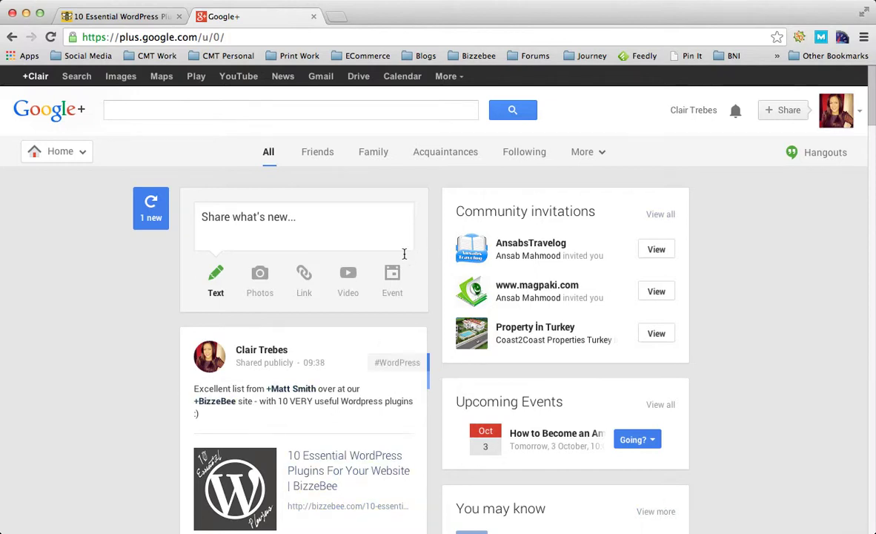
# Step: Open Google's full Products page from the More menu in the black Google bar
pyautogui.click(449, 77)
pyautogui.click(466, 285)
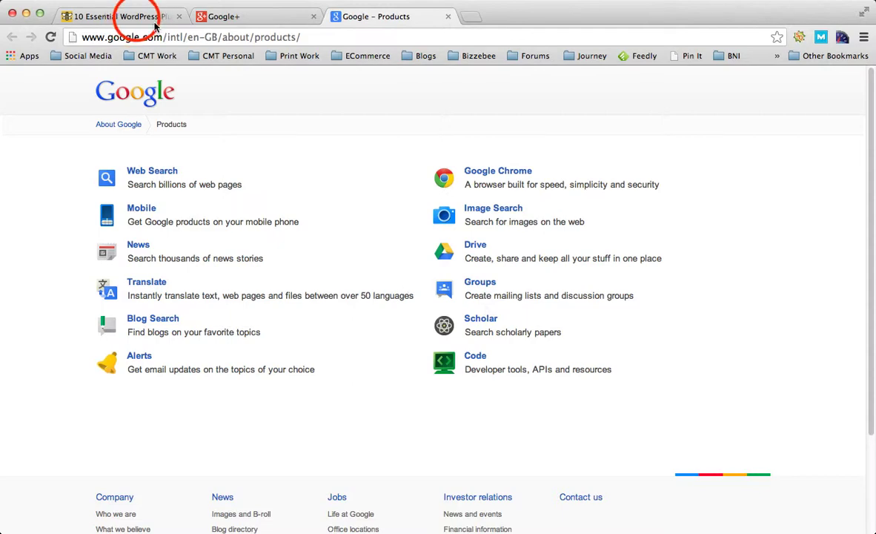
# Step: Open the Bizzebee Colony forum in the article tab and Google Groups from the Products page
pyautogui.click(113, 16)
pyautogui.scroll(5, 104, 109)
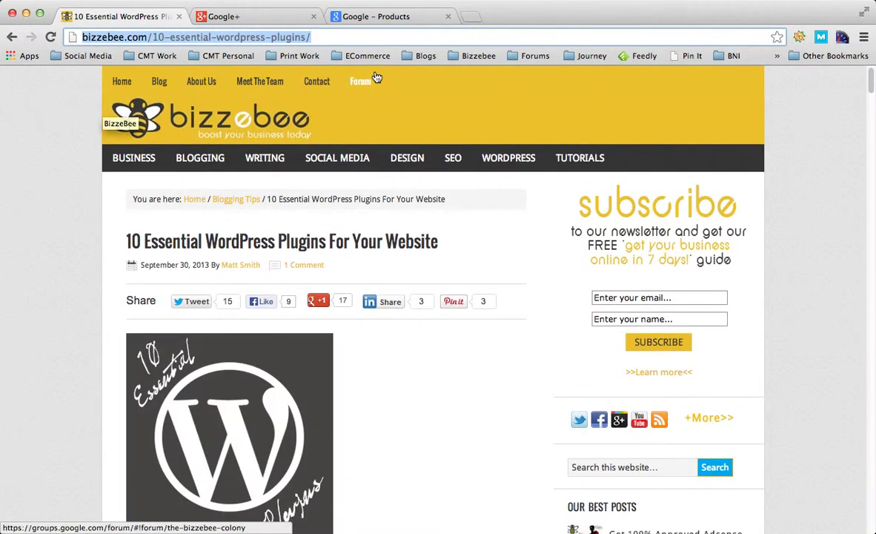
pyautogui.click(367, 83)
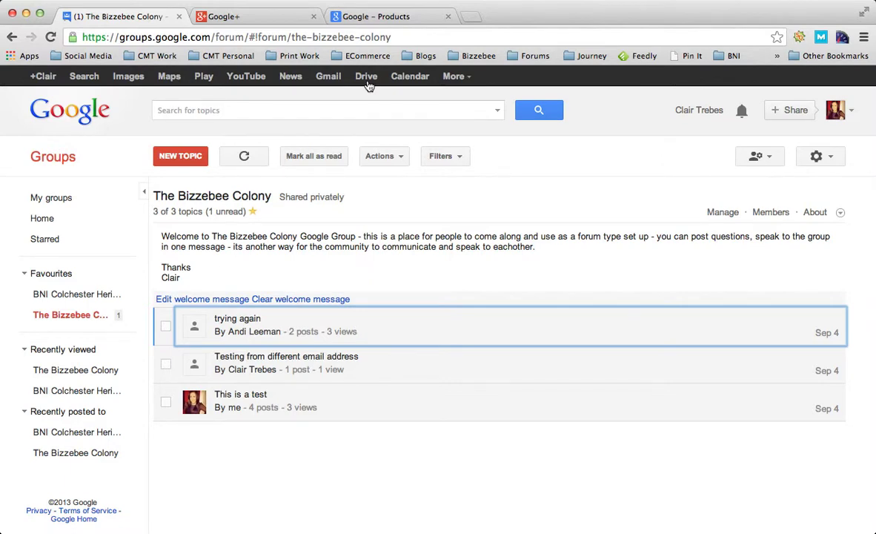
pyautogui.click(367, 16)
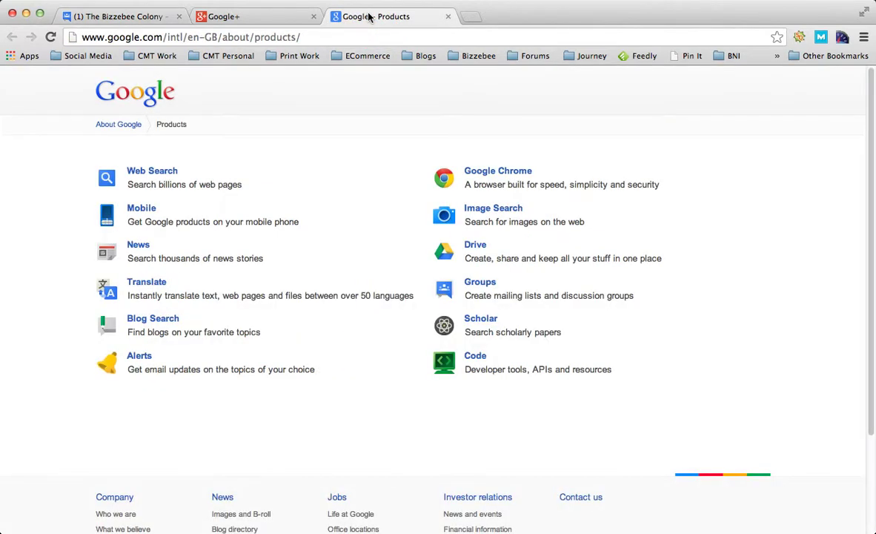
pyautogui.click(481, 284)
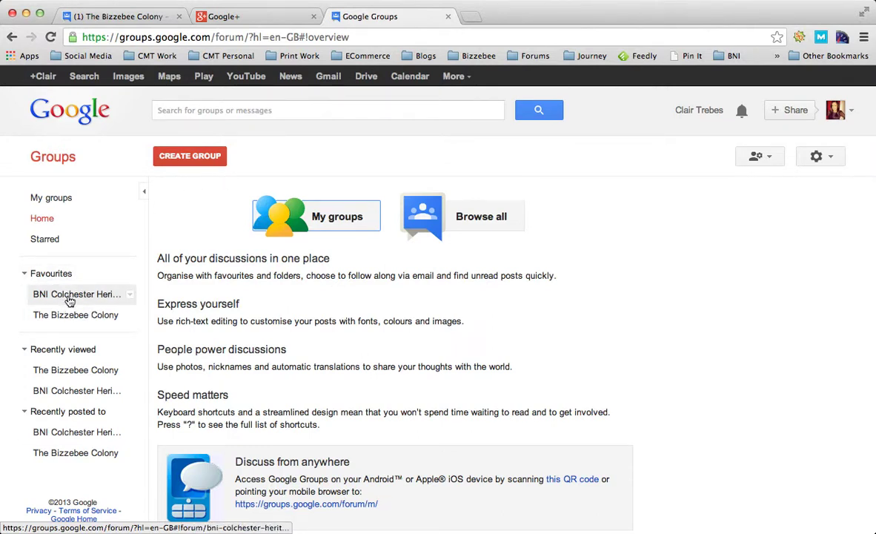
# Step: Create a group named 'Bizzebee TEST' with description 'group information / description in here'
pyautogui.click(178, 156)
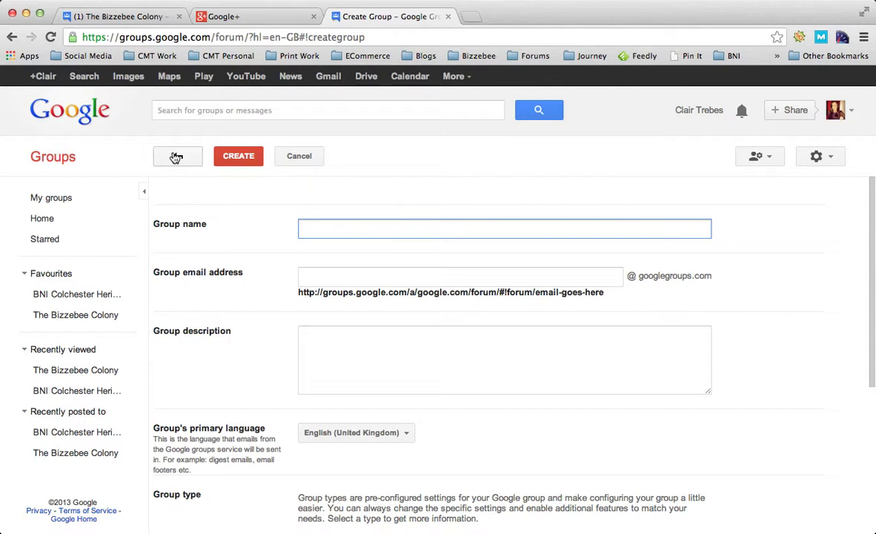
pyautogui.write('Bizzebee TEST')
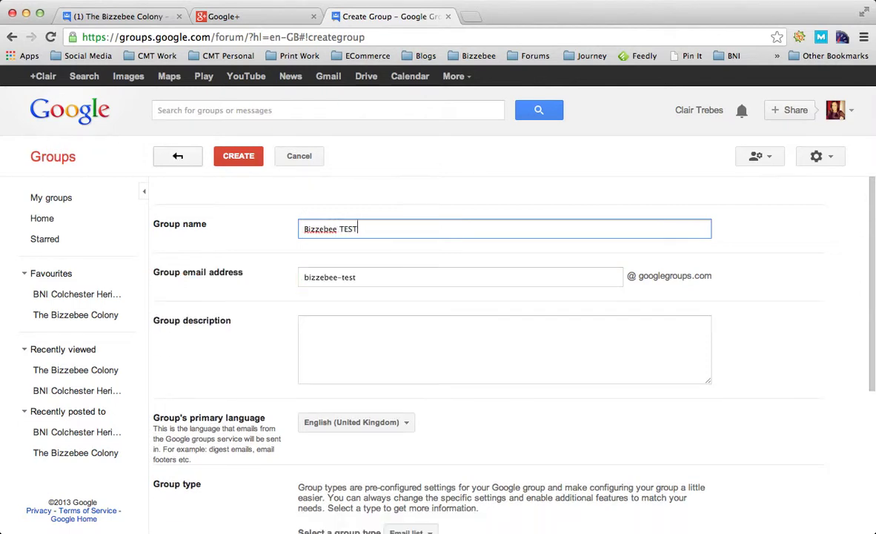
pyautogui.press('Tab')
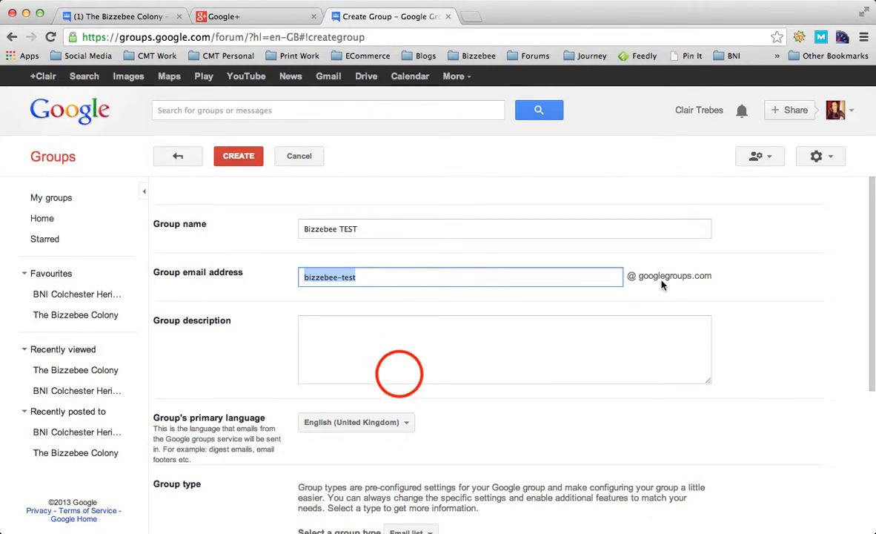
pyautogui.click(399, 373)
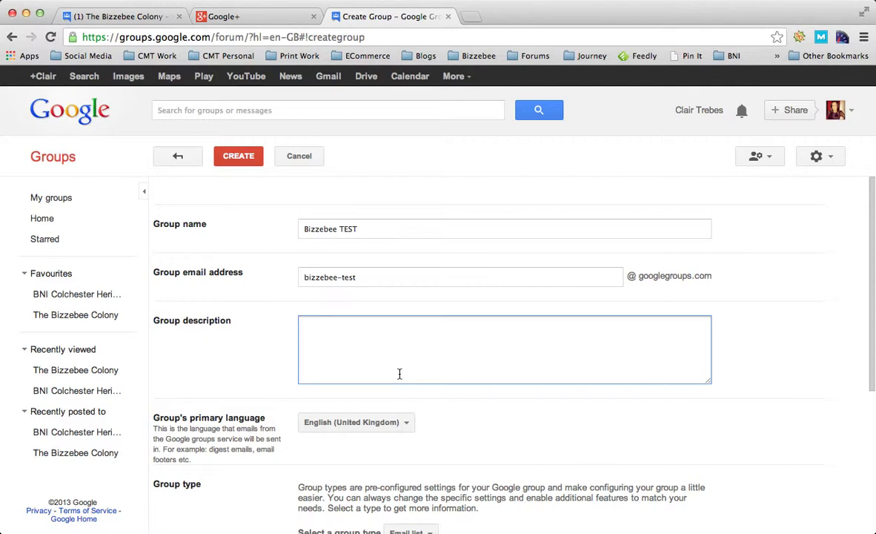
pyautogui.write('group i')
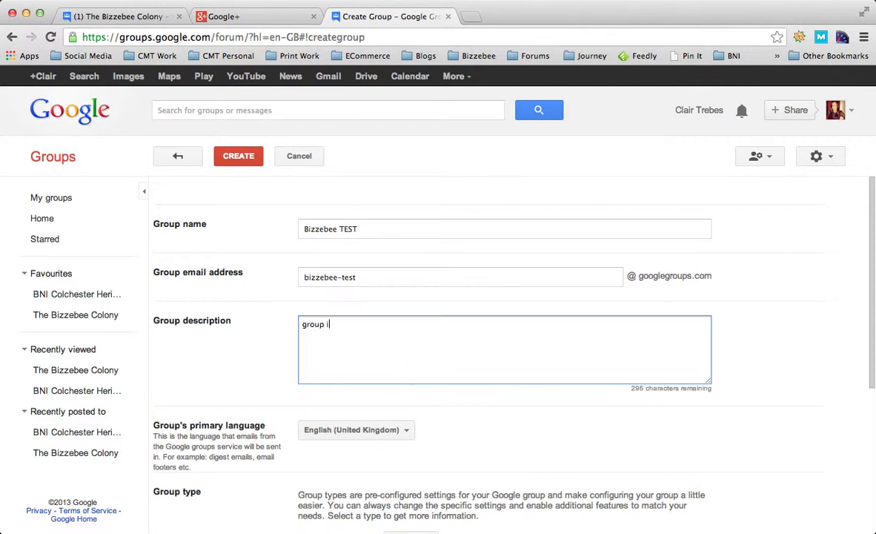
pyautogui.write('nformation / descript')
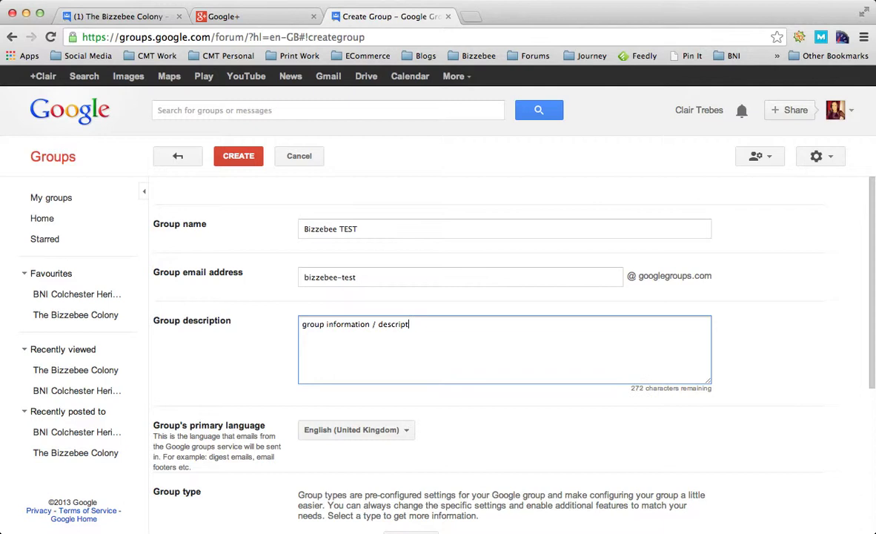
pyautogui.write('ion in here')
pyautogui.scroll(-5, 284, 441)
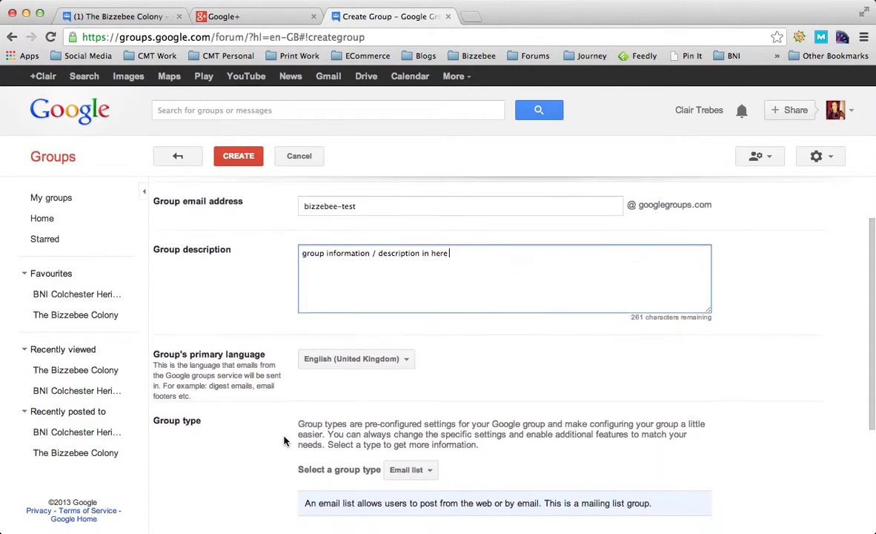
pyautogui.click(363, 361)
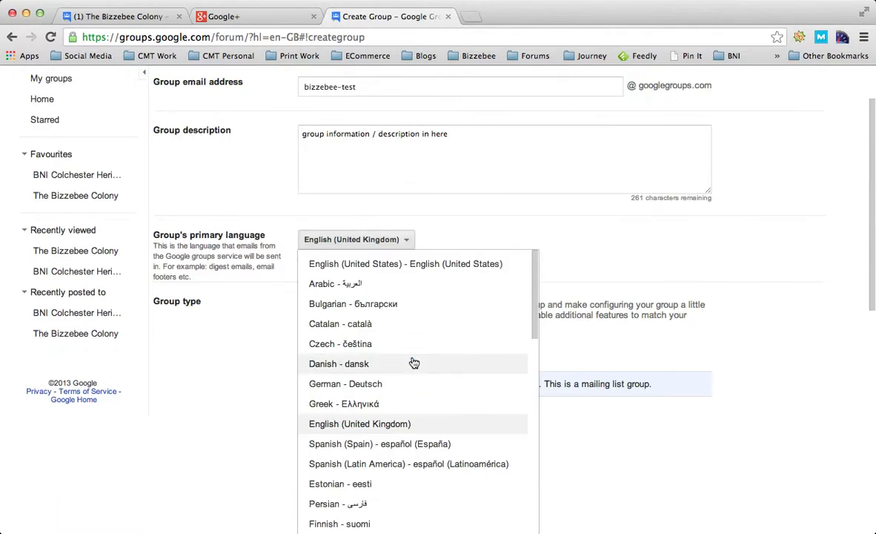
pyautogui.click(351, 237)
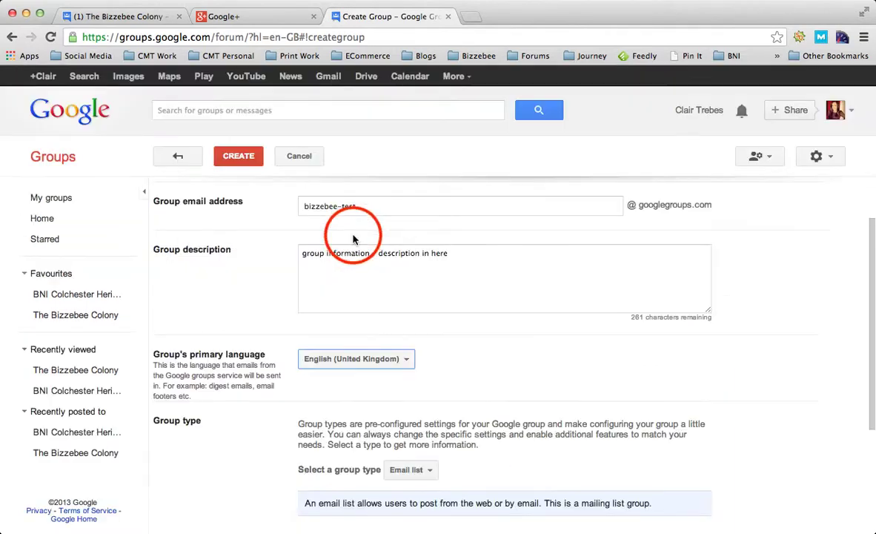
pyautogui.click(244, 446)
pyautogui.scroll(-3, 246, 452)
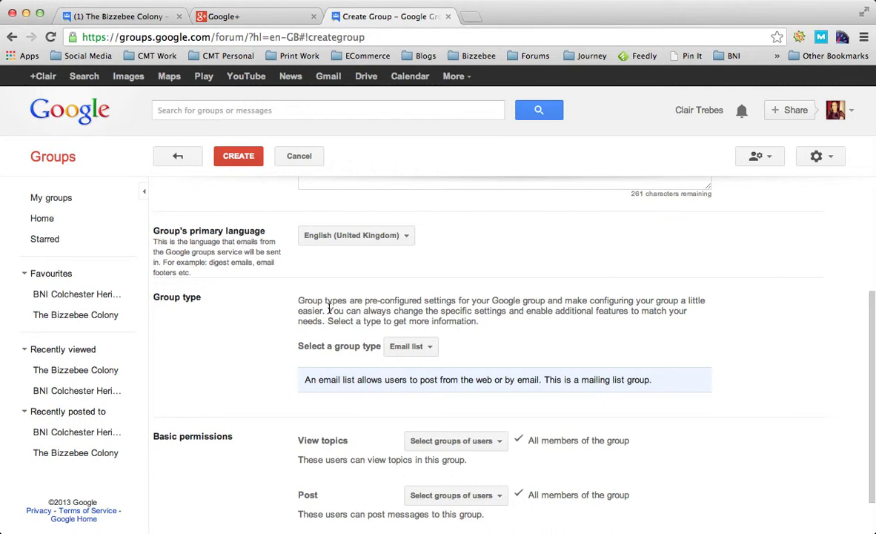
pyautogui.click(430, 347)
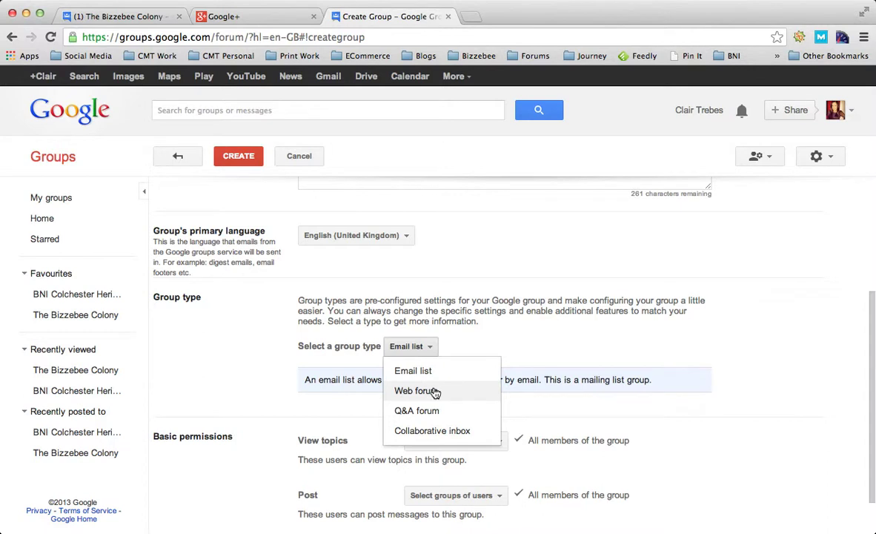
pyautogui.click(435, 392)
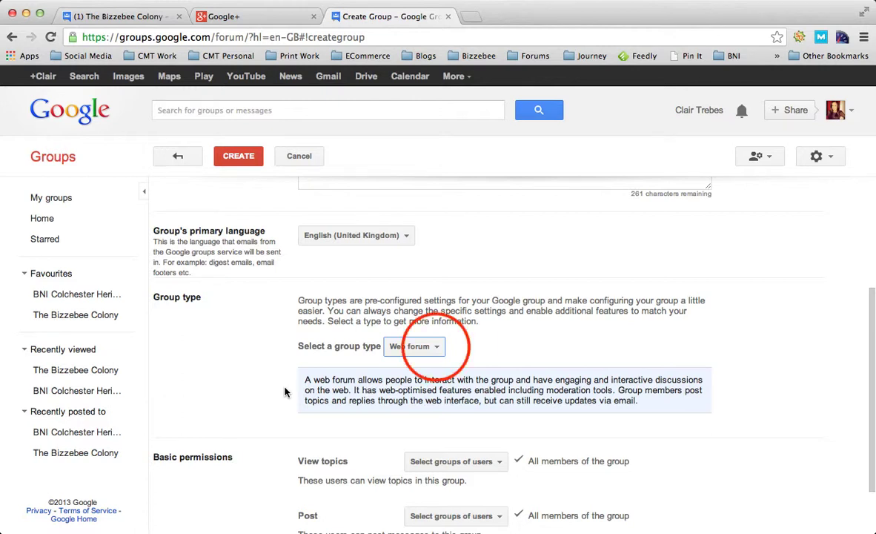
pyautogui.click(430, 347)
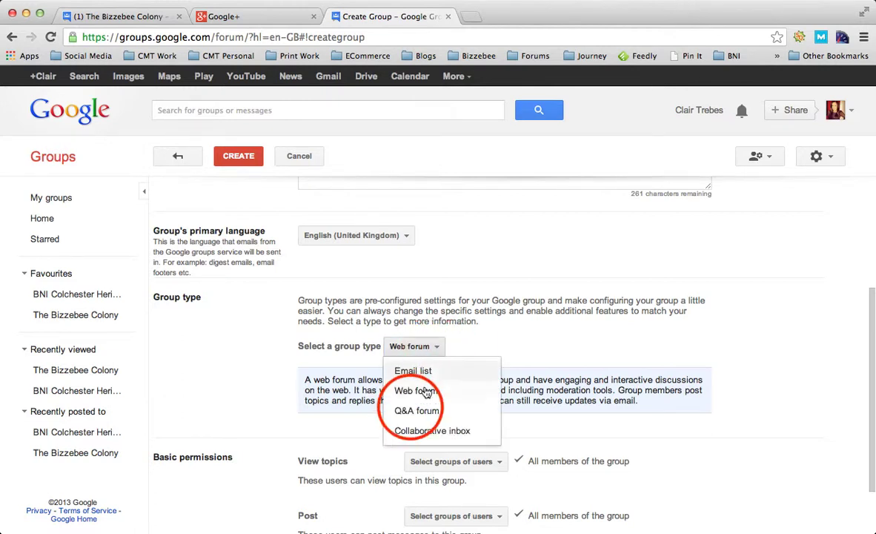
pyautogui.click(420, 410)
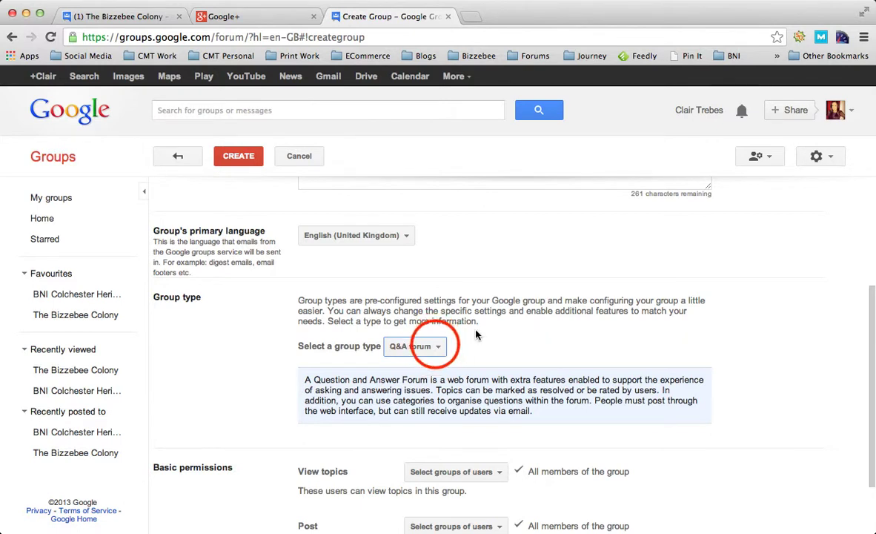
pyautogui.click(436, 348)
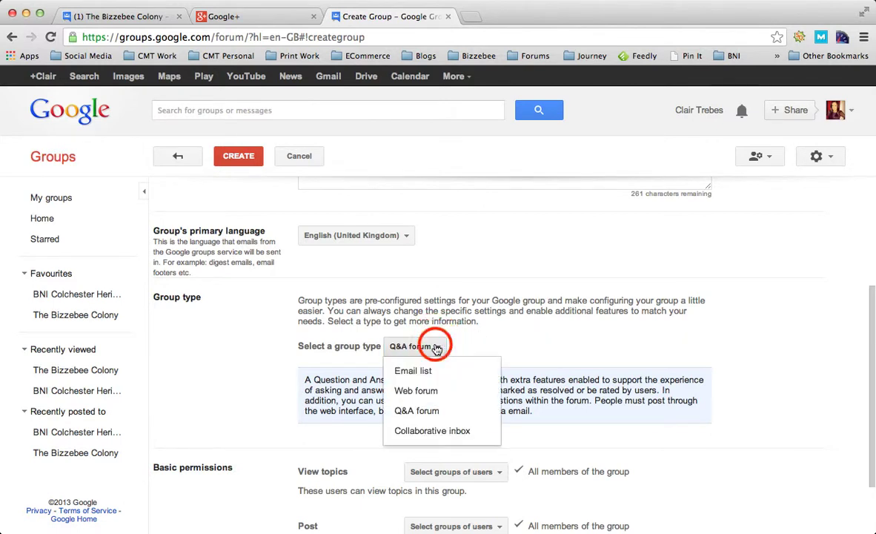
pyautogui.click(437, 431)
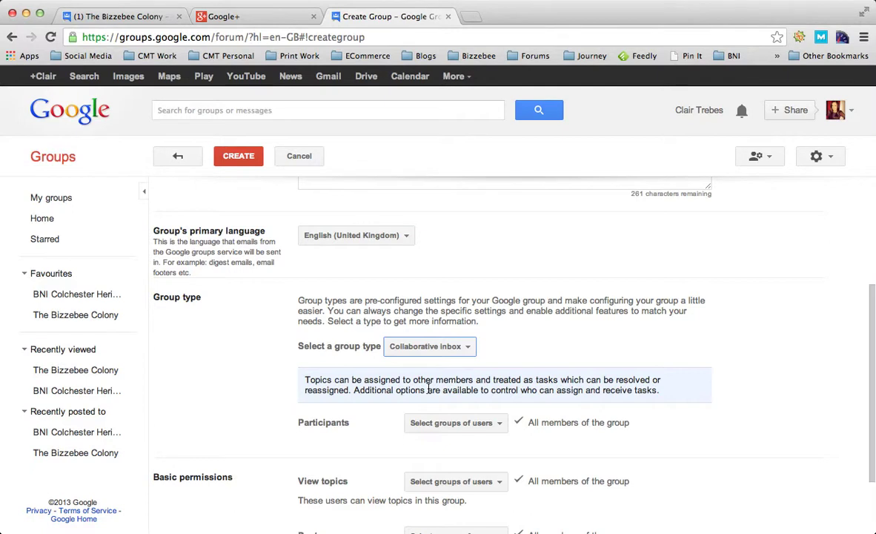
pyautogui.click(427, 347)
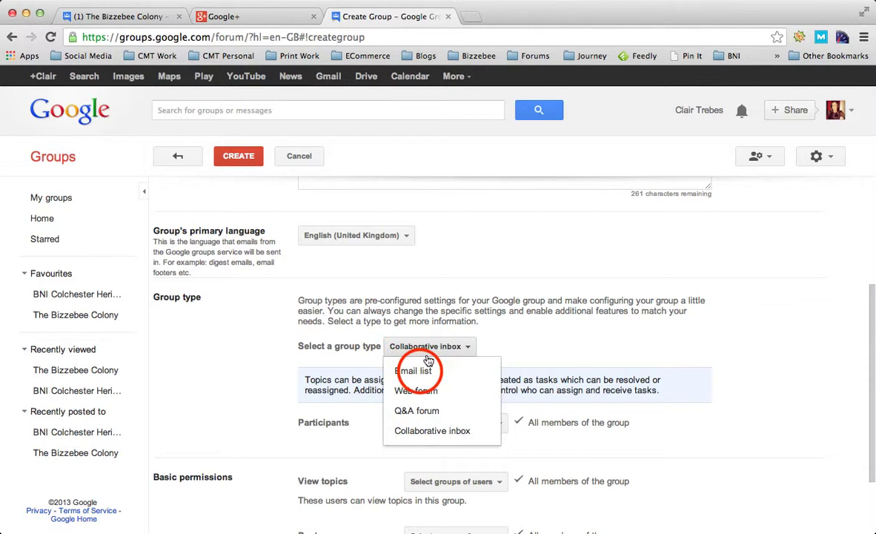
pyautogui.click(414, 370)
pyautogui.click(241, 373)
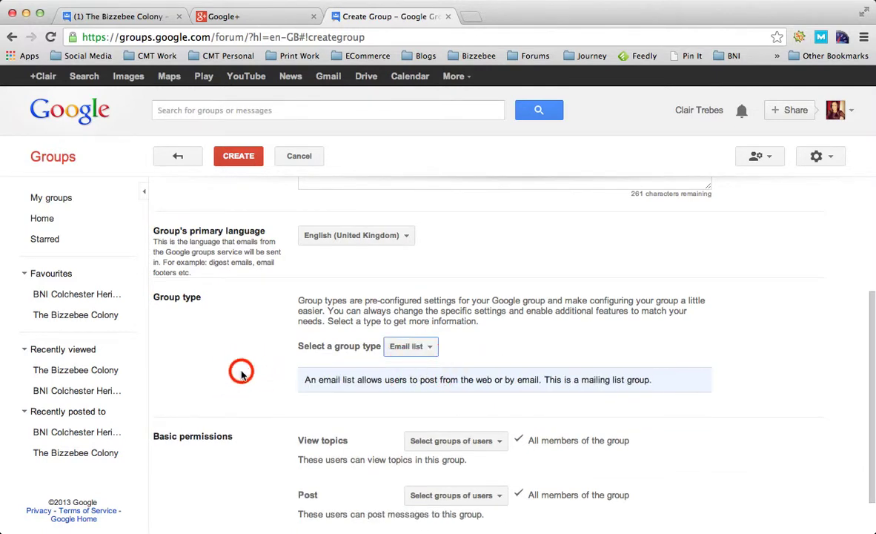
pyautogui.scroll(-2, 241, 375)
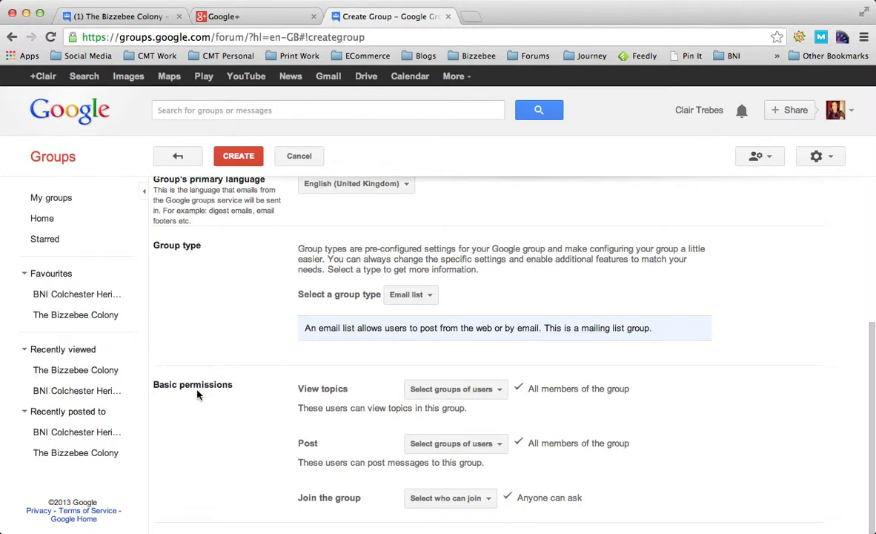
pyautogui.click(499, 390)
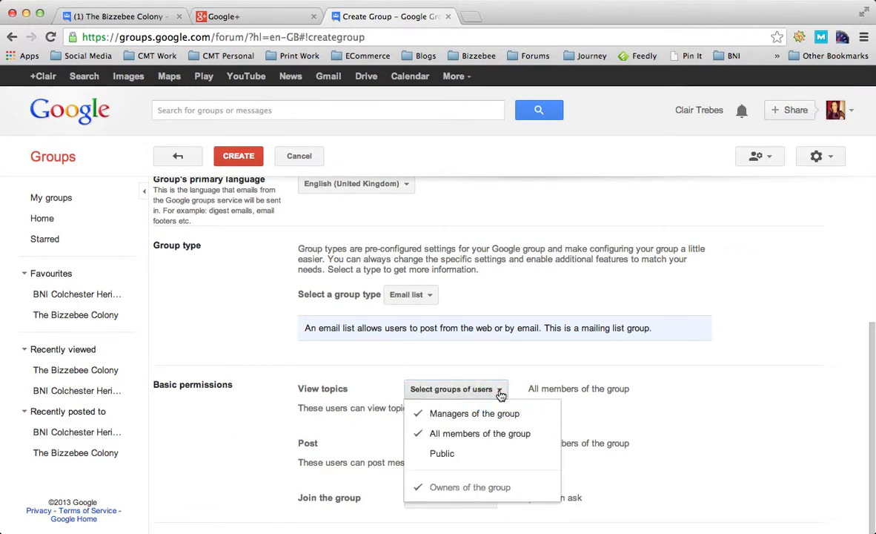
pyautogui.click(500, 394)
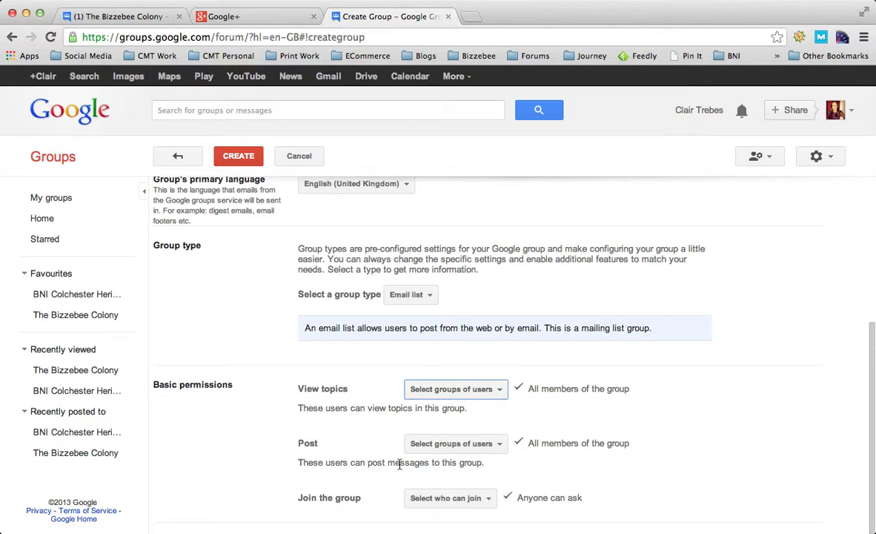
pyautogui.click(496, 448)
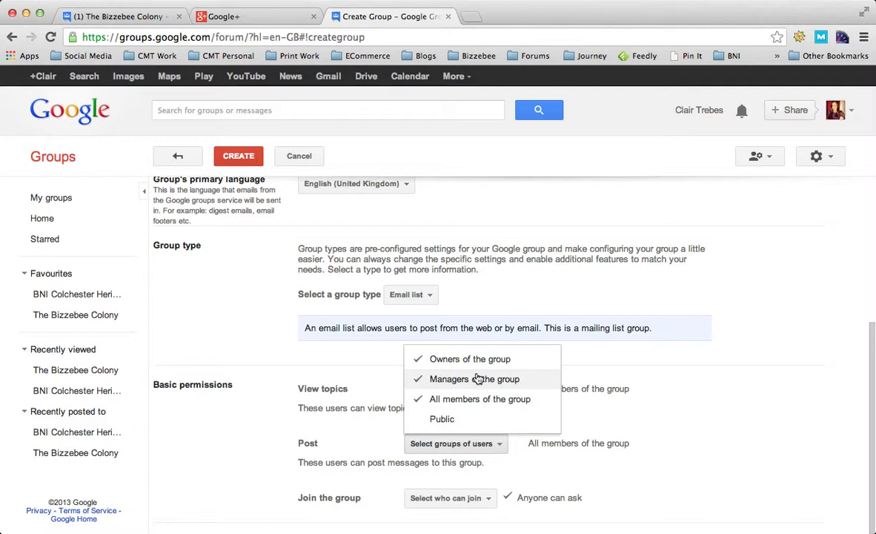
pyautogui.click(210, 424)
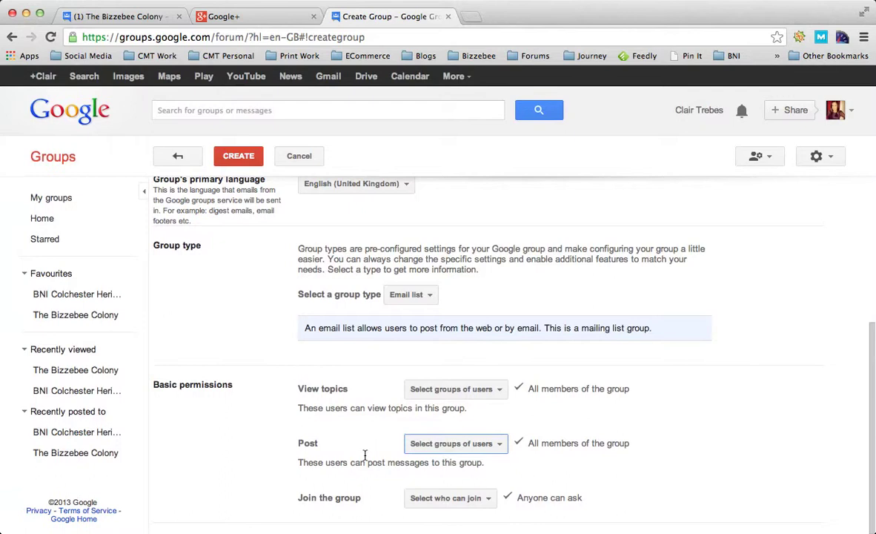
pyautogui.click(461, 500)
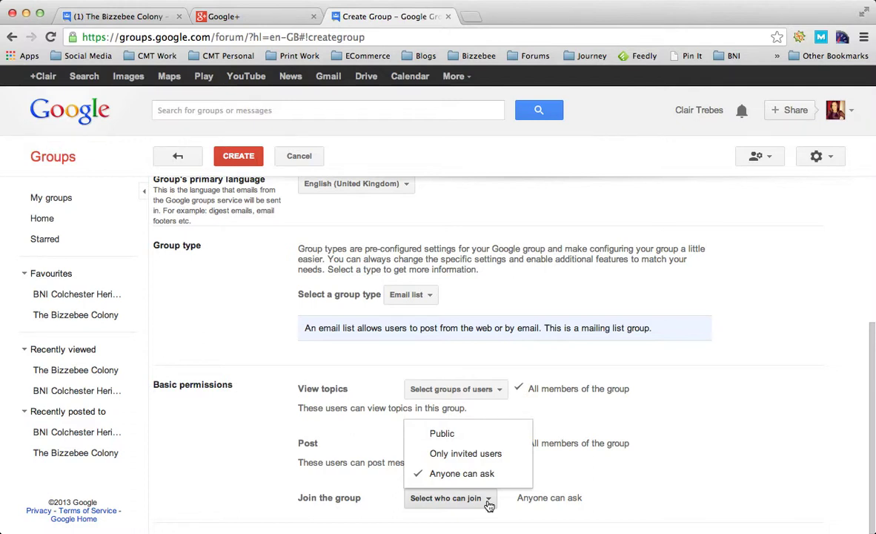
pyautogui.click(242, 471)
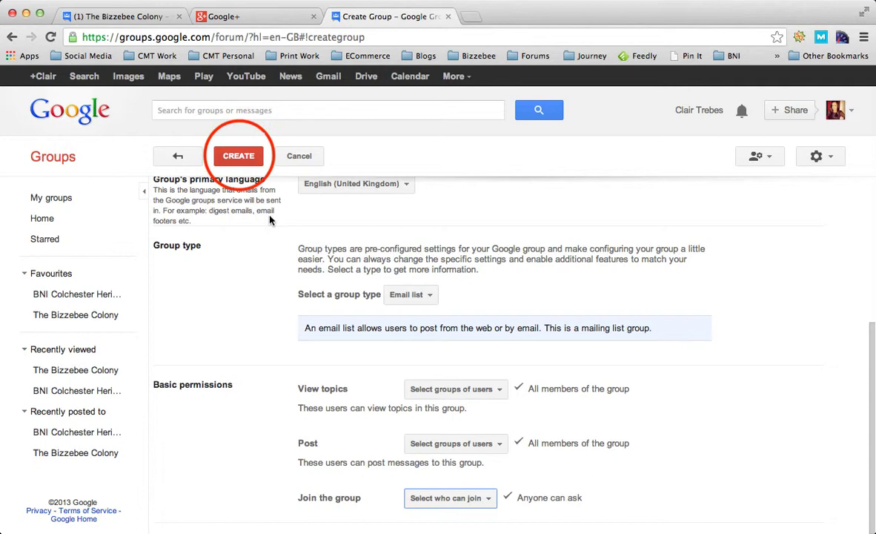
# Step: Enter the CAPTCHA characters to create the Bizzebee TEST group and dismiss the congratulations dialog
pyautogui.click(238, 158)
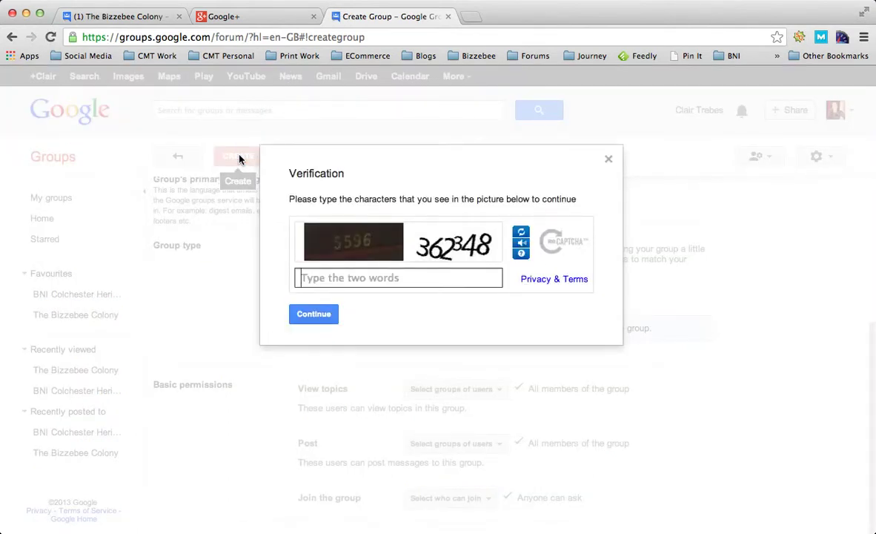
pyautogui.write('55')
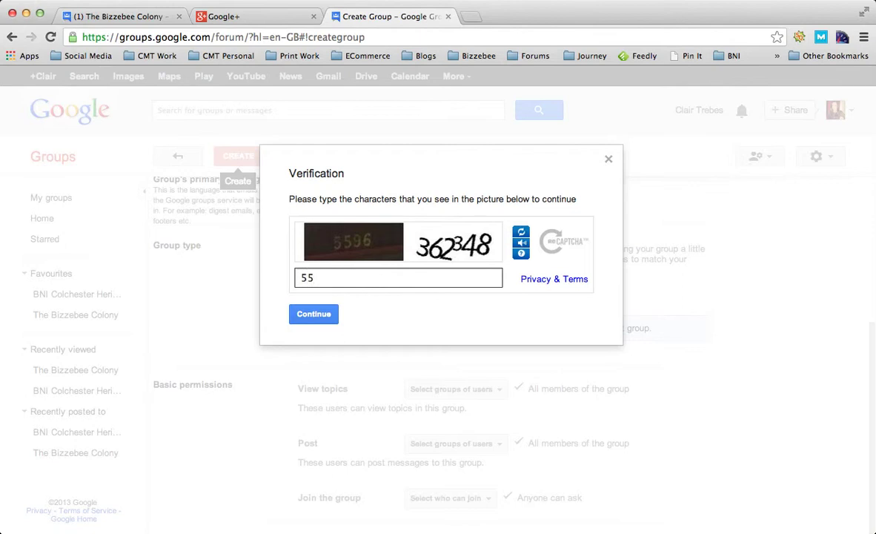
pyautogui.write('96 362348')
pyautogui.click(307, 318)
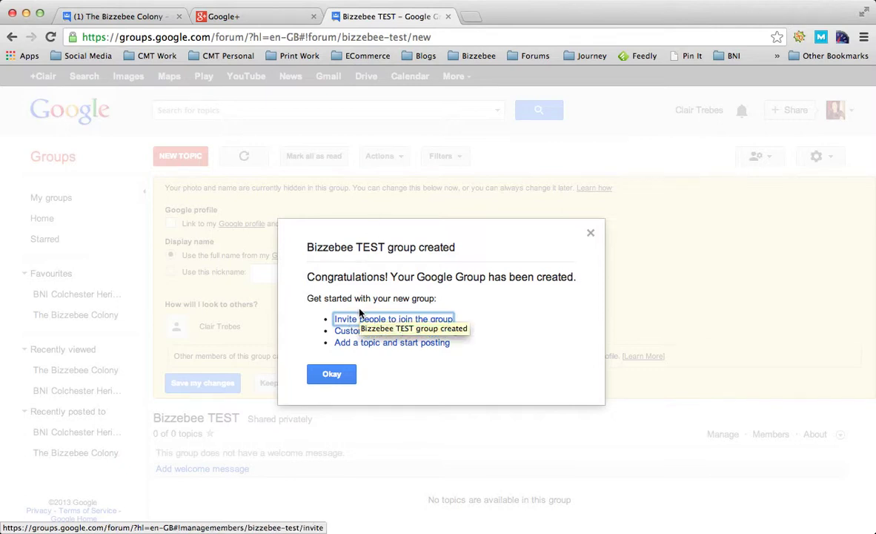
pyautogui.click(471, 382)
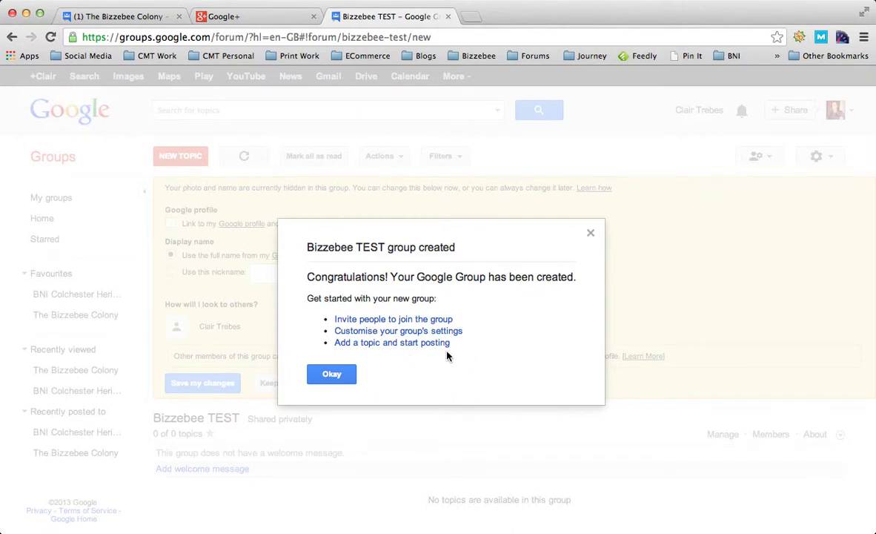
# Step: Start a topic with subject 'test' and body 'this is a test to demonstrate how it works purely for this video.'
pyautogui.click(398, 349)
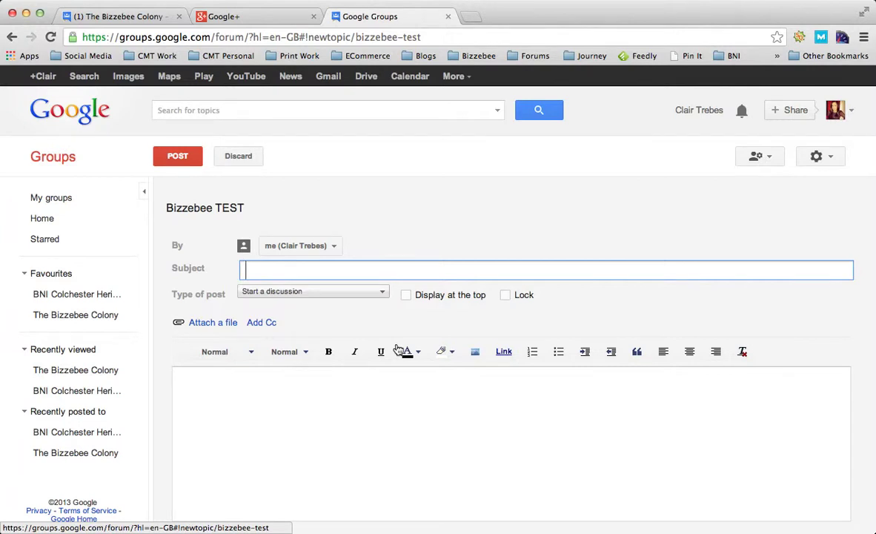
pyautogui.write('test')
pyautogui.click(294, 442)
pyautogui.write('this')
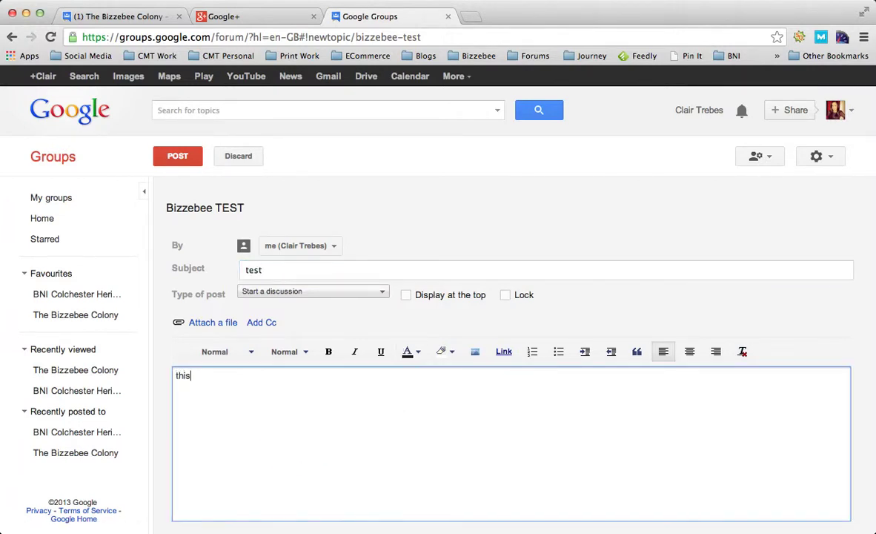
pyautogui.write(' is a test to demonstrat')
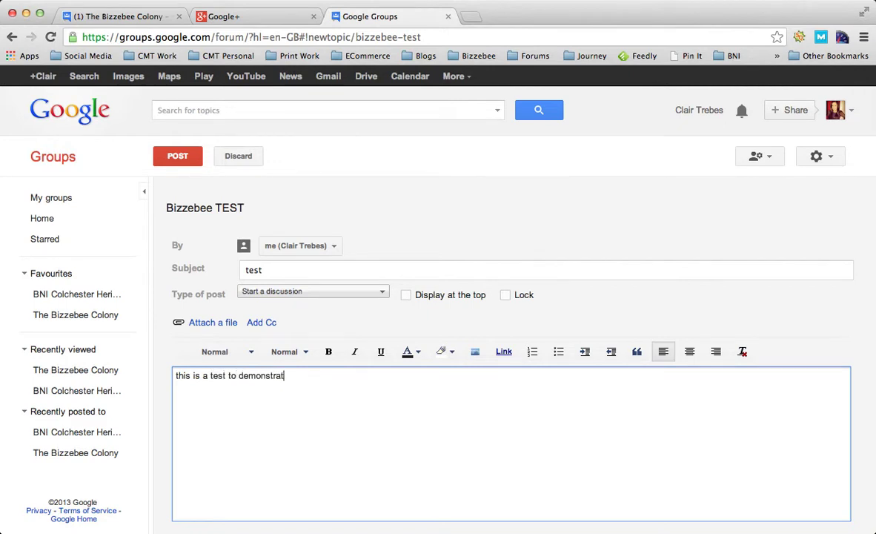
pyautogui.write('e how it works purely for this video.')
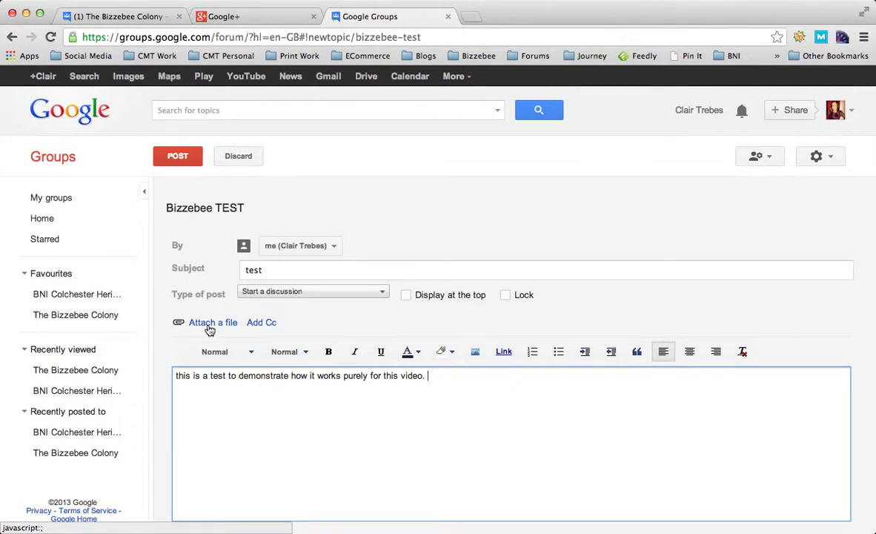
# Step: Add the owner's e-mail address as a Cc recipient of the topic
pyautogui.click(269, 326)
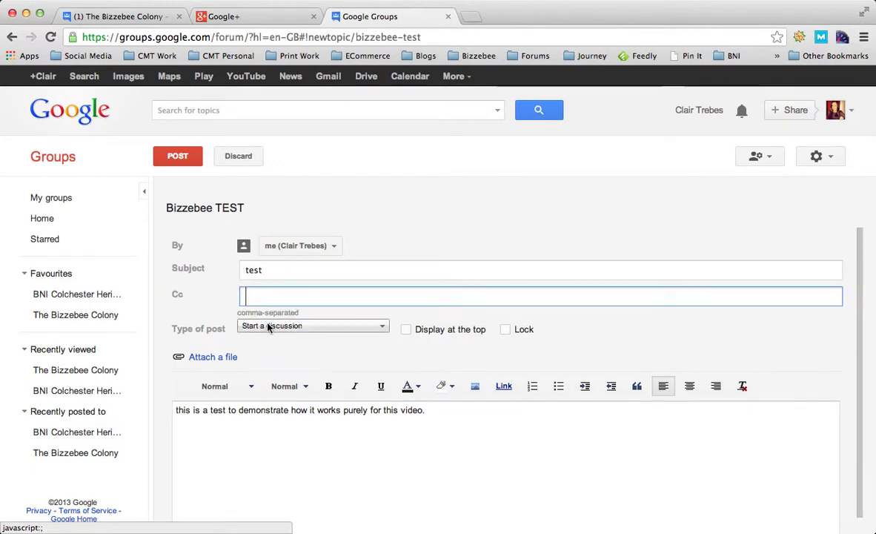
pyautogui.write('la')
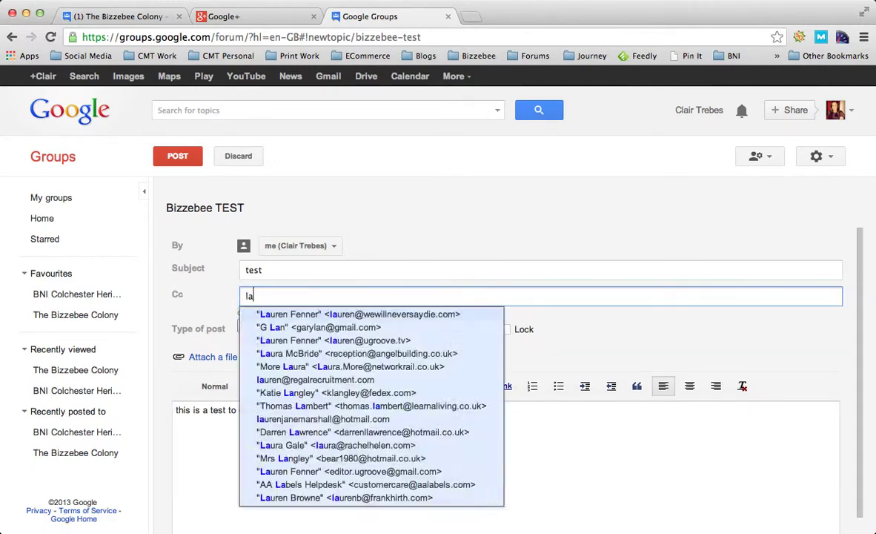
pyautogui.write('u')
pyautogui.press('BackSpace')
pyautogui.press('BackSpace')
pyautogui.press('BackSpace')
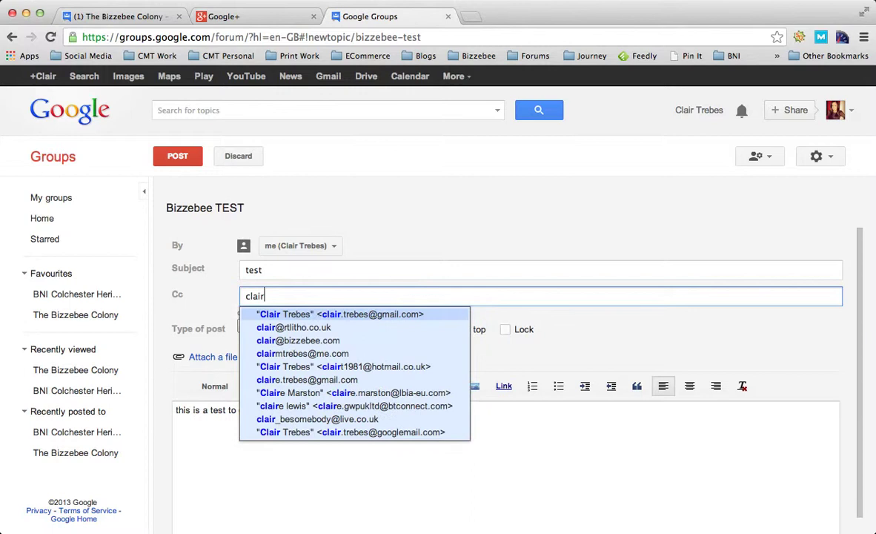
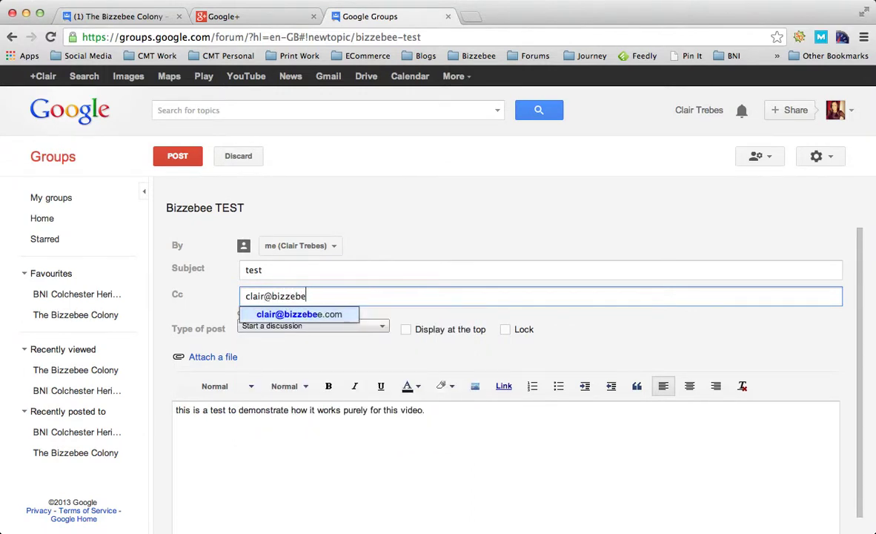
pyautogui.press('Return')
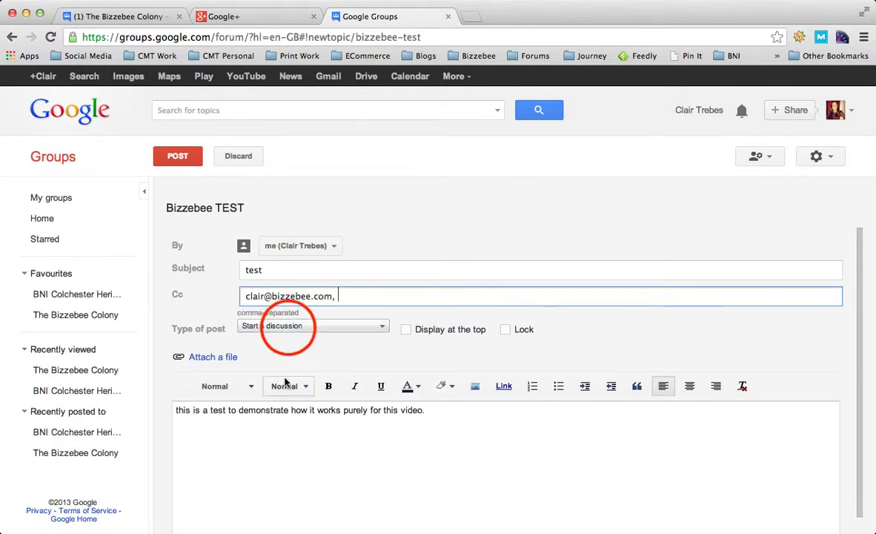
# Step: Set the post type to 'Make an announcement', trying pin and lock but leaving both off
pyautogui.click(288, 328)
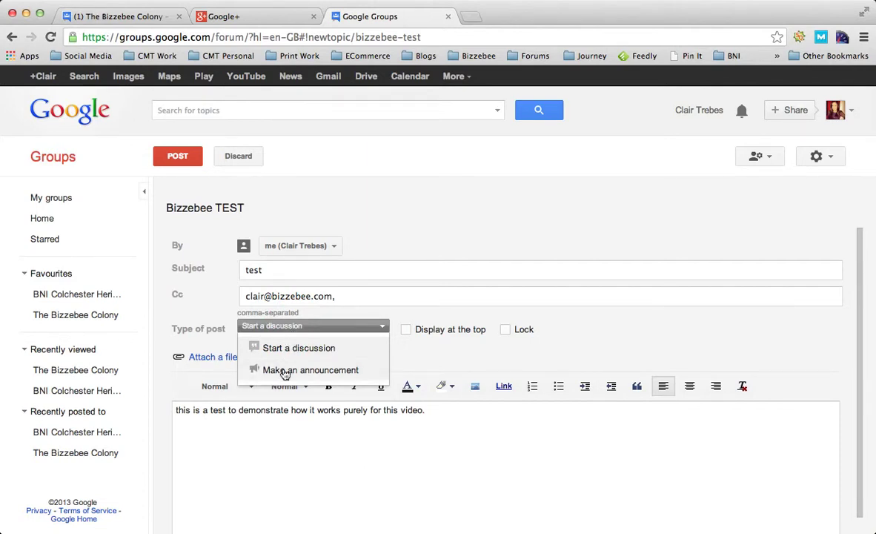
pyautogui.click(285, 370)
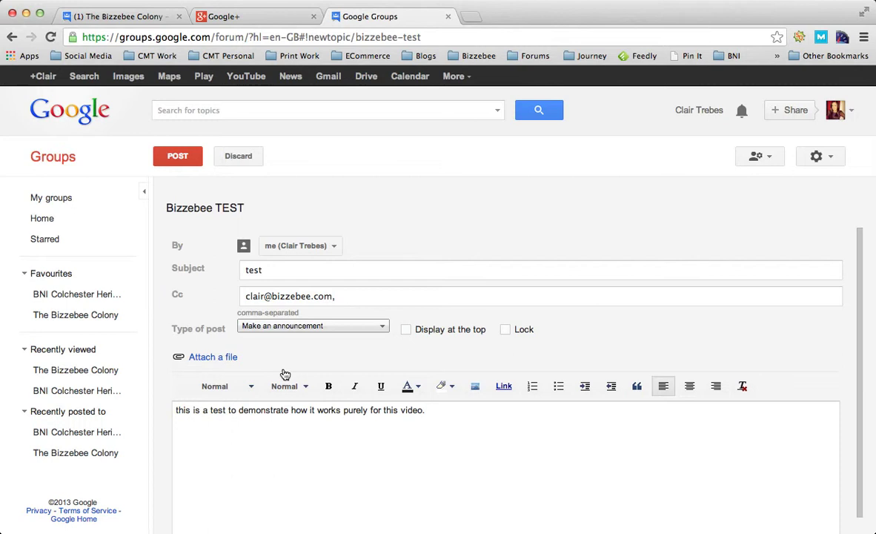
pyautogui.click(288, 327)
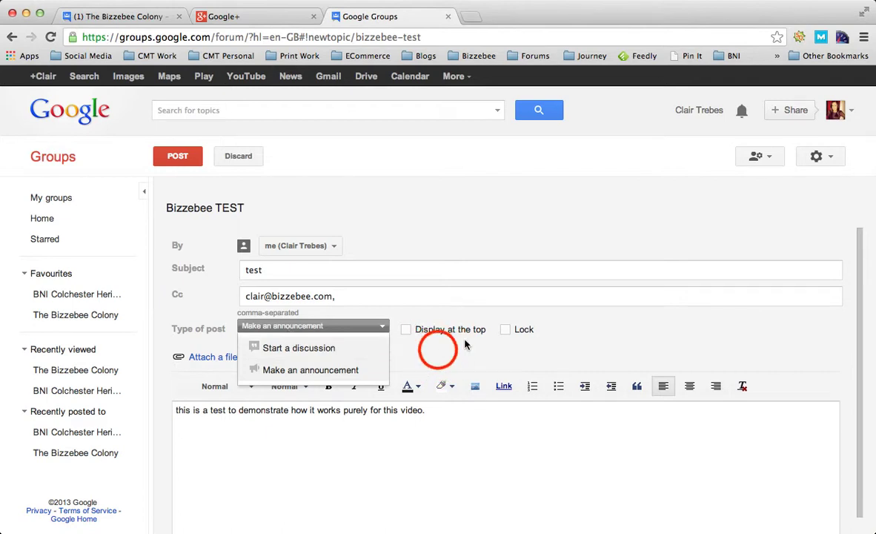
pyautogui.click(407, 329)
pyautogui.click(505, 329)
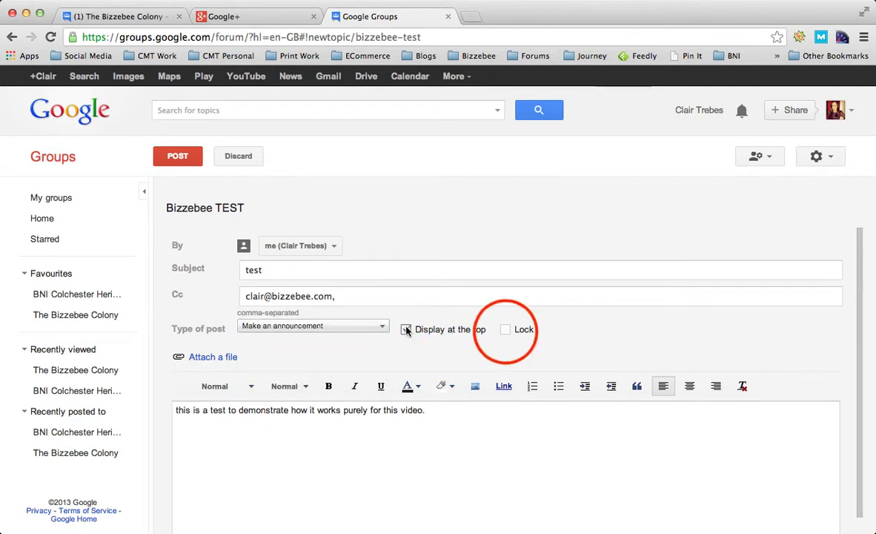
pyautogui.click(505, 331)
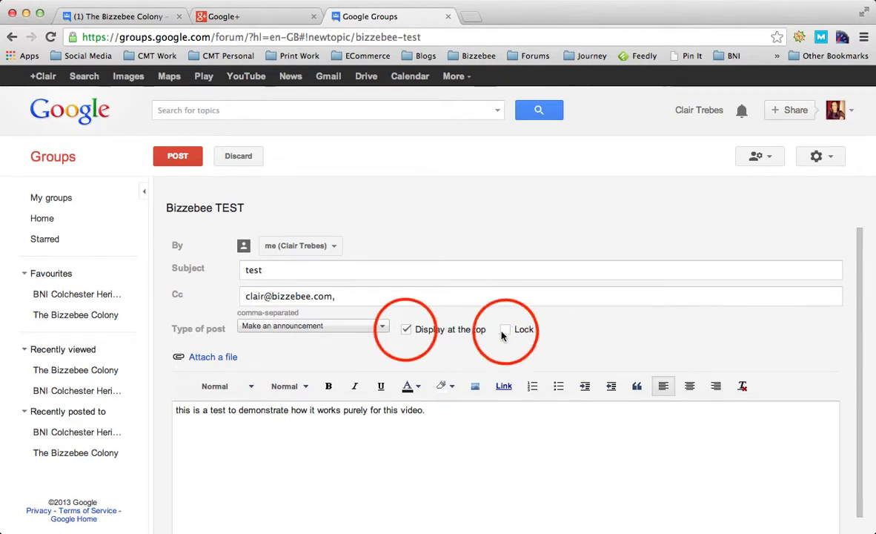
pyautogui.click(406, 331)
# Step: Check the font and text size menus, leaving the message text at Normal
pyautogui.scroll(-1, 408, 368)
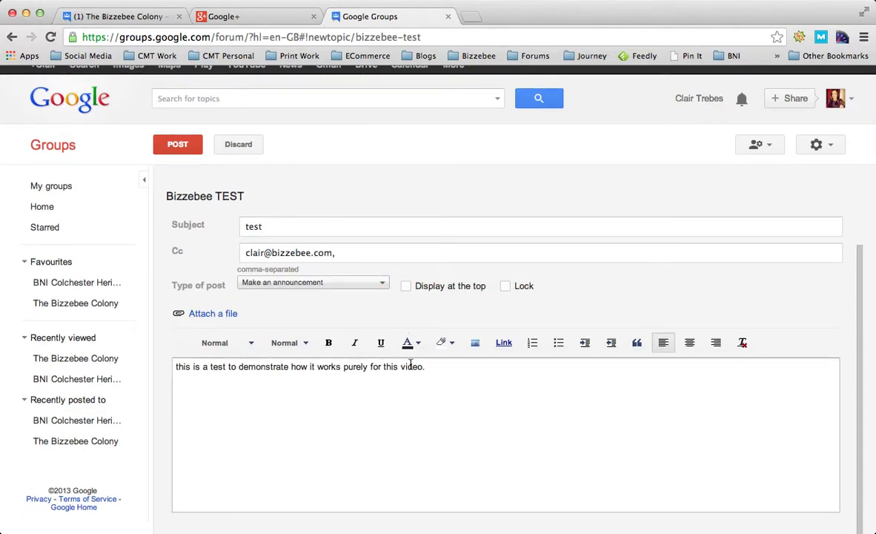
pyautogui.click(261, 345)
pyautogui.click(258, 345)
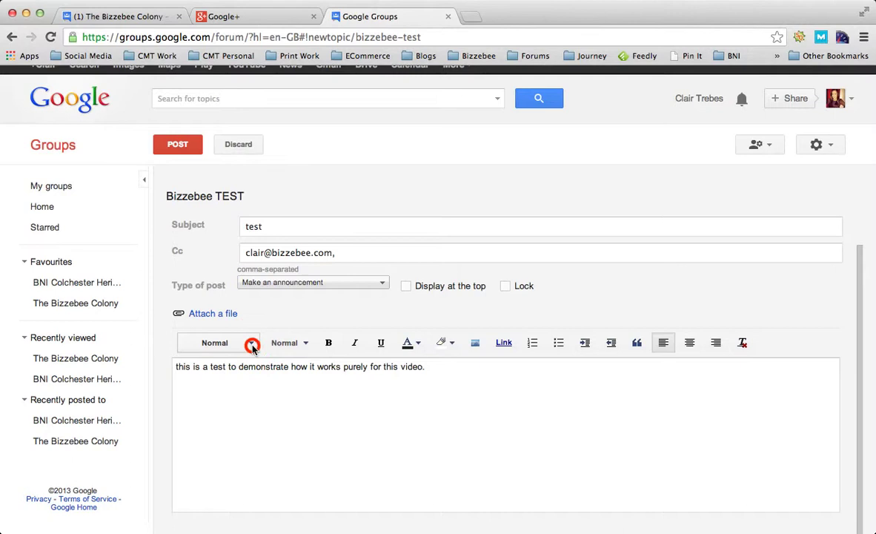
pyautogui.click(251, 344)
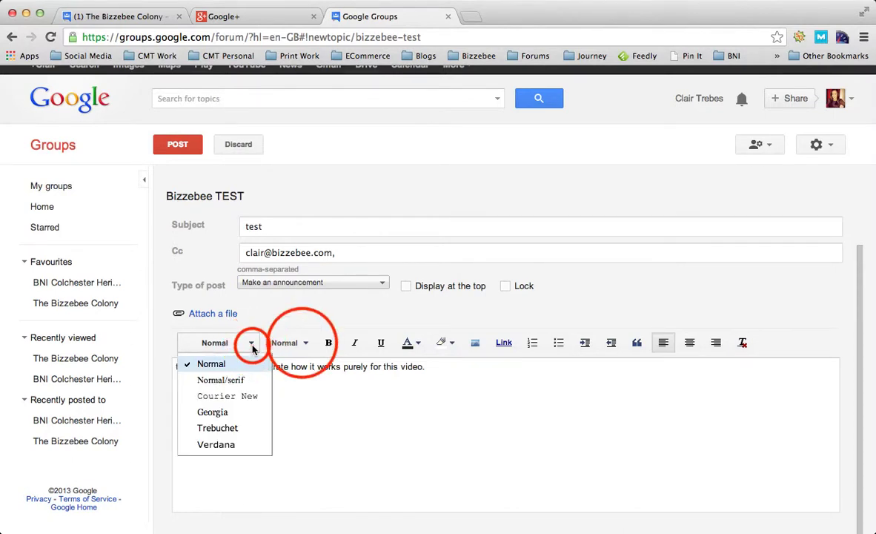
pyautogui.click(240, 360)
pyautogui.click(303, 344)
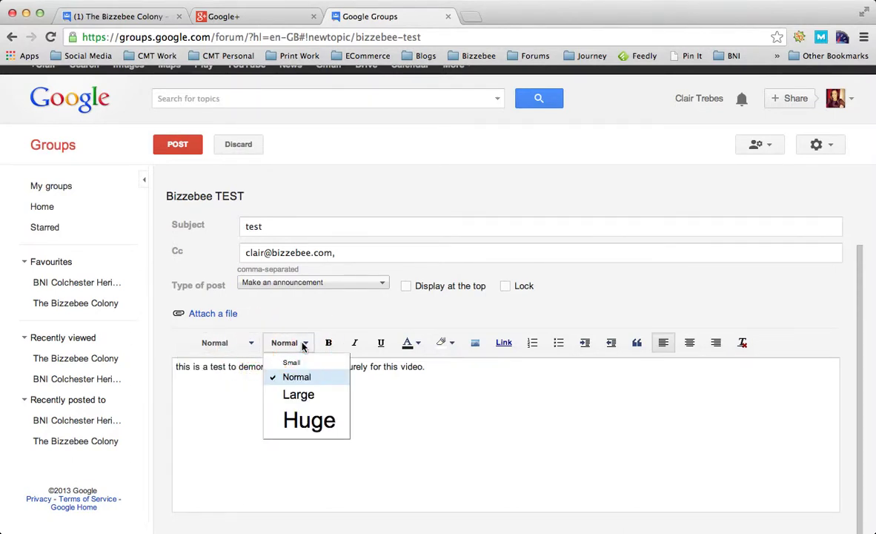
pyautogui.click(304, 344)
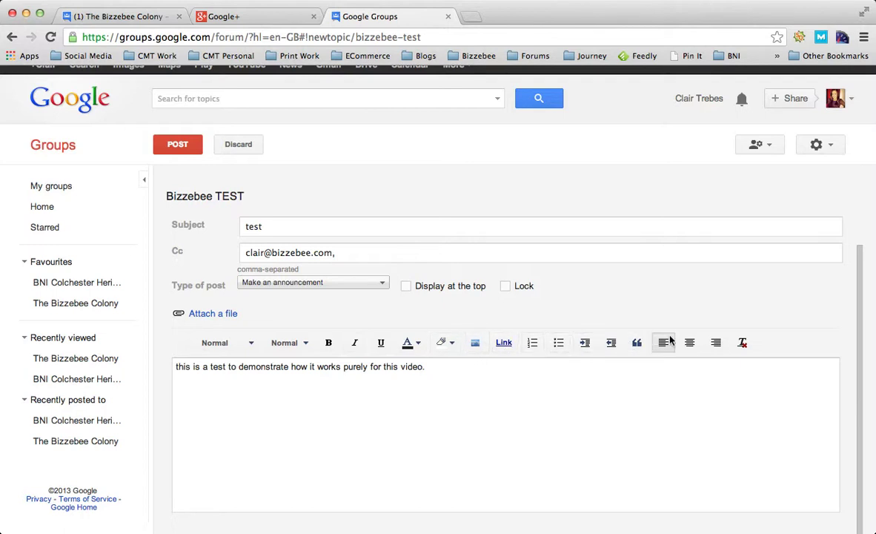
pyautogui.scroll(-1, 524, 368)
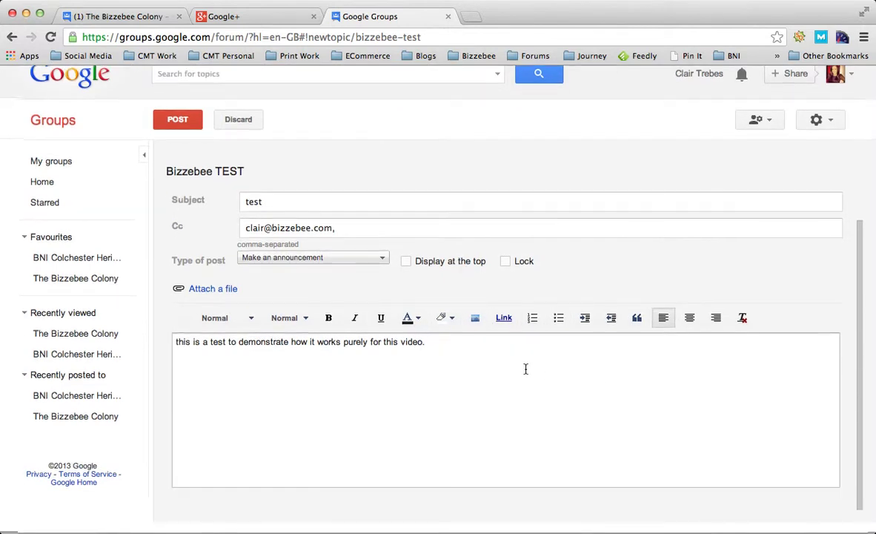
# Step: Post the test announcement, then link the Google profile to show the photo on posts and save
pyautogui.click(173, 113)
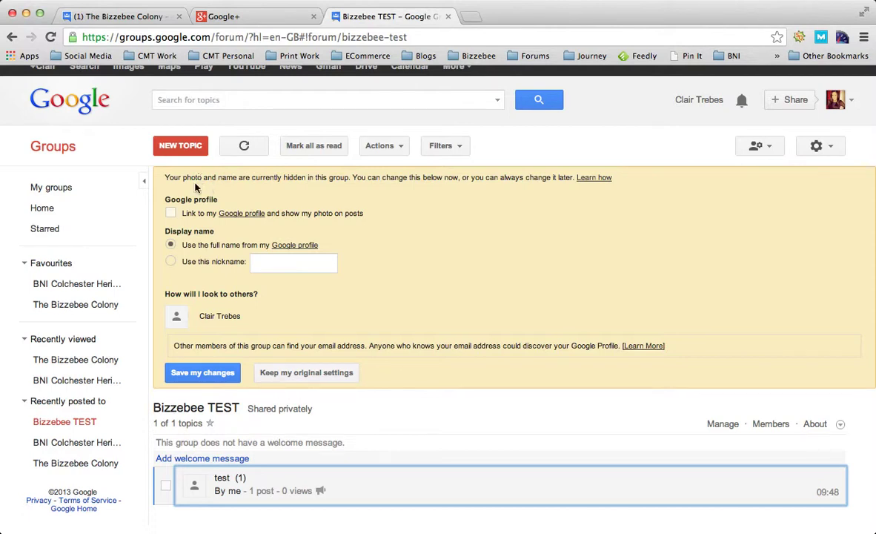
pyautogui.click(172, 215)
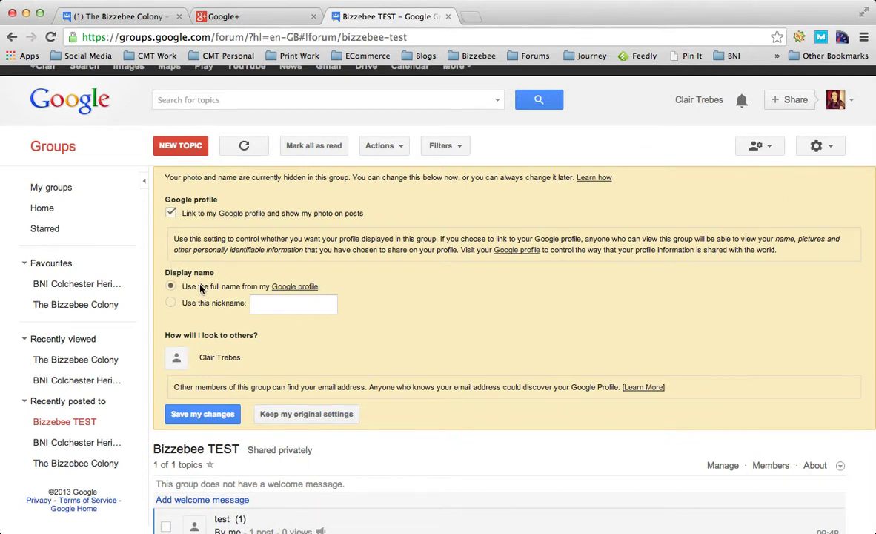
pyautogui.click(199, 413)
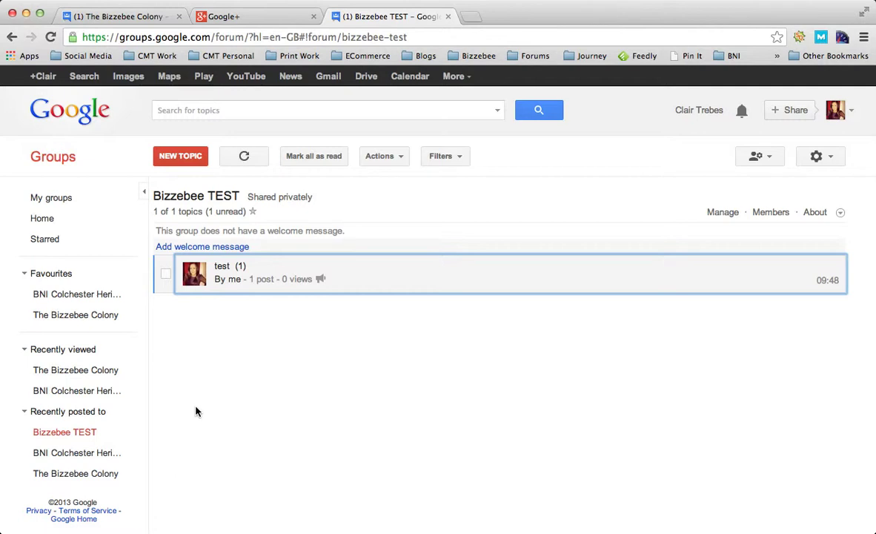
# Step: Open the 'test' topic through My groups and the Bizzebee TEST group
pyautogui.click(51, 199)
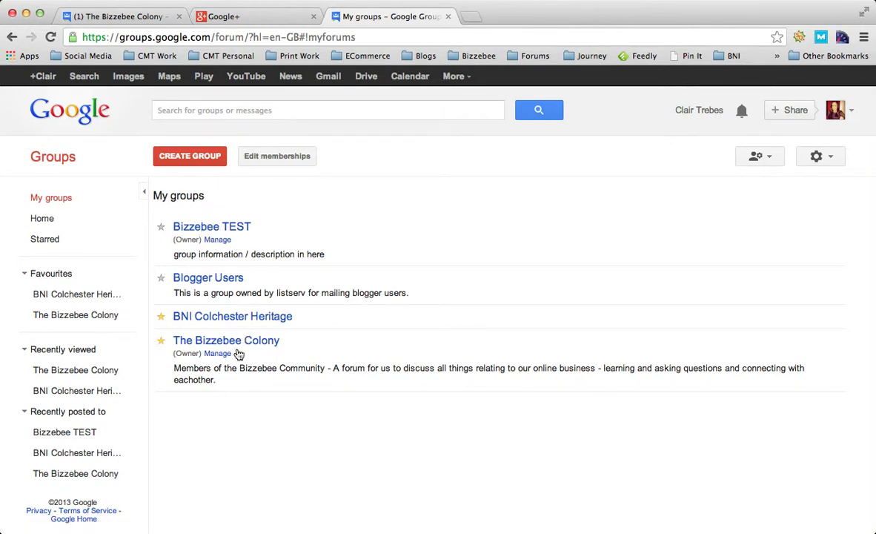
pyautogui.click(191, 237)
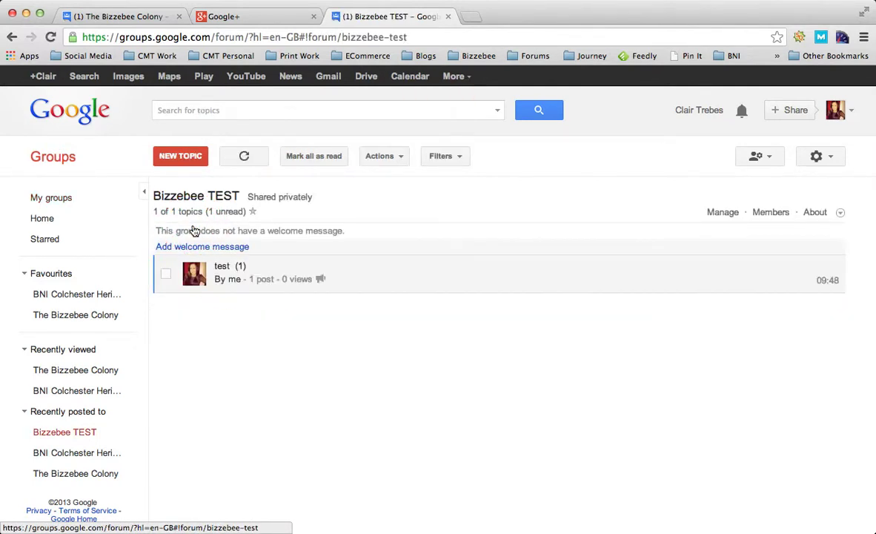
pyautogui.click(195, 268)
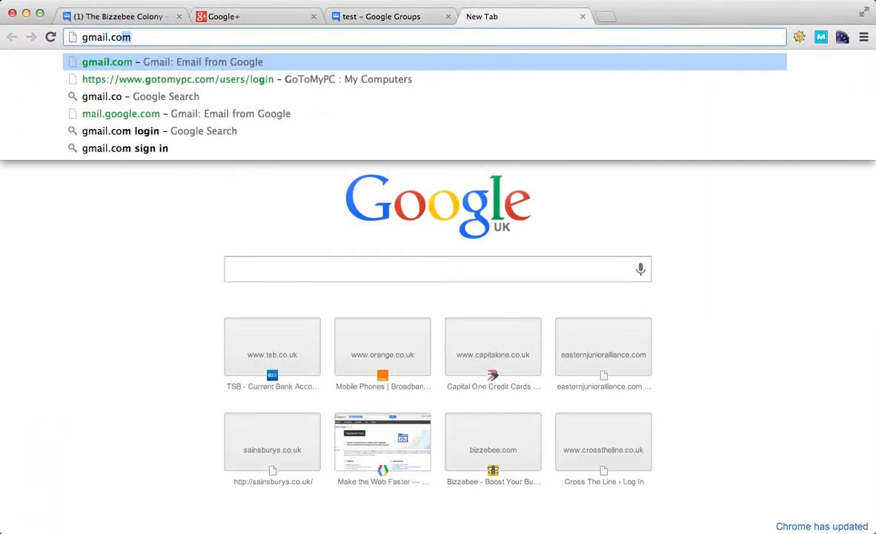
# Step: Load gmail.com and open the 'test' message received from the bizzebee-test group
pyautogui.press('Return')
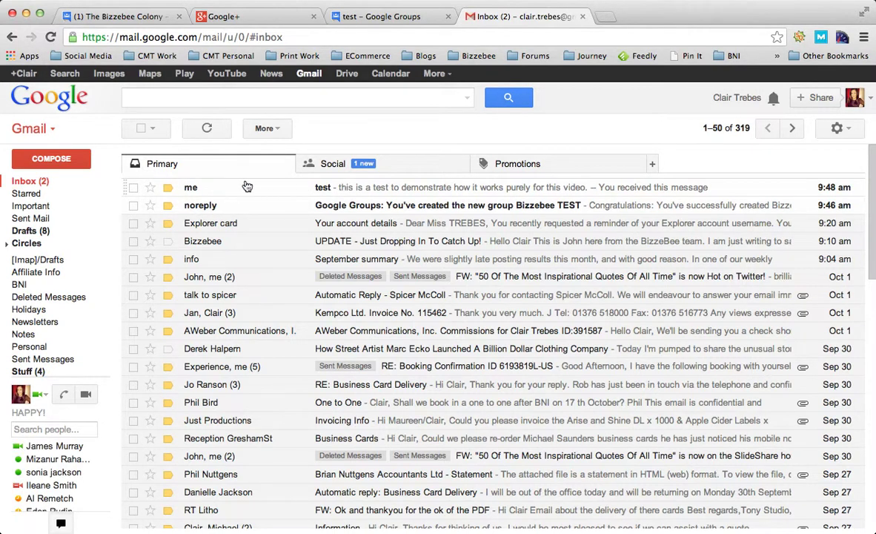
pyautogui.click(380, 192)
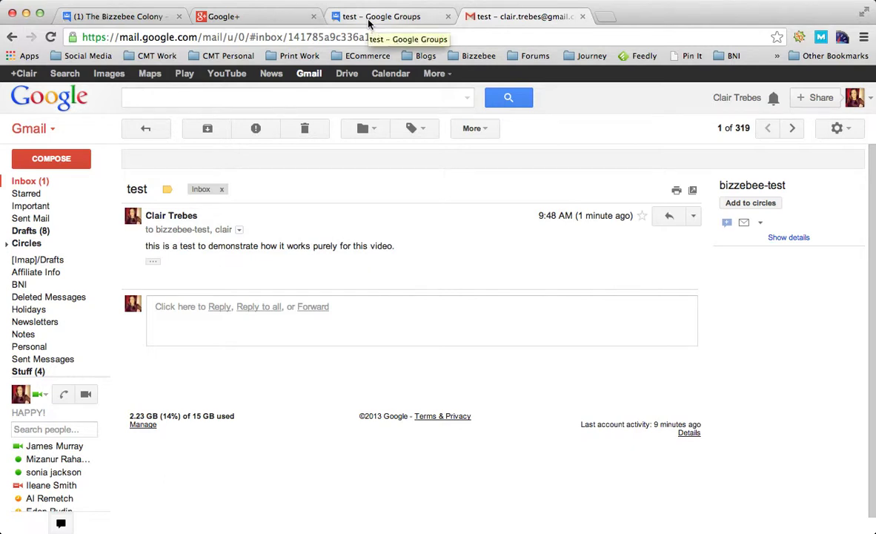
# Step: Email the bizzebee-test group address with subject 'new test' and body 'this is a new test ....'
pyautogui.click(59, 165)
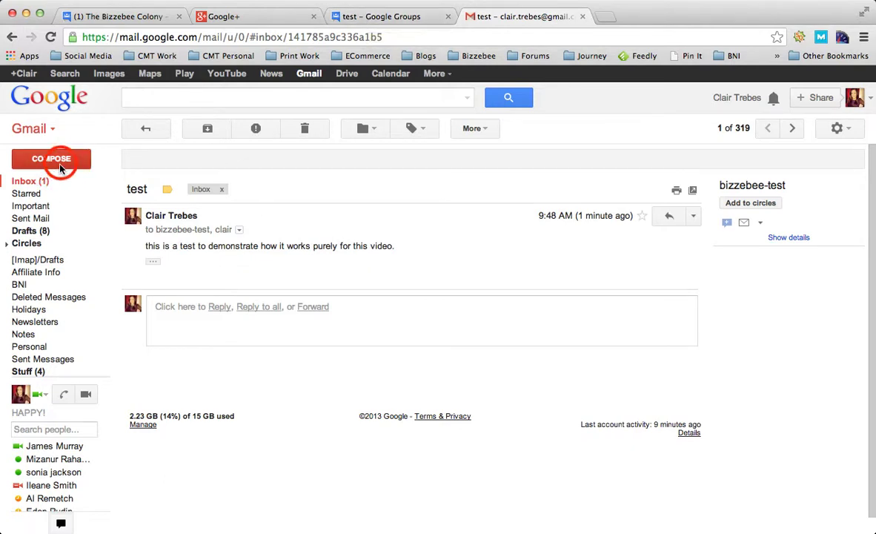
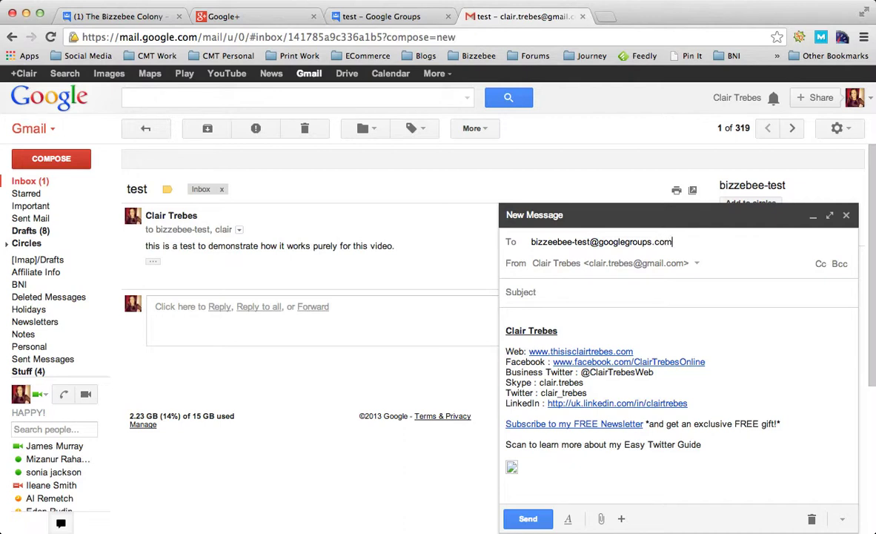
pyautogui.click(553, 290)
pyautogui.write('ne')
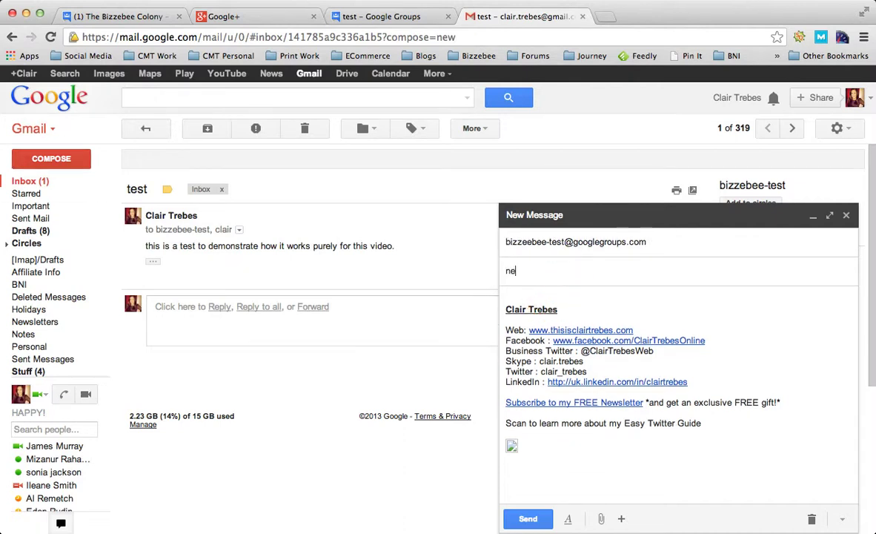
pyautogui.write('w test')
pyautogui.press('Tab')
pyautogui.write('this')
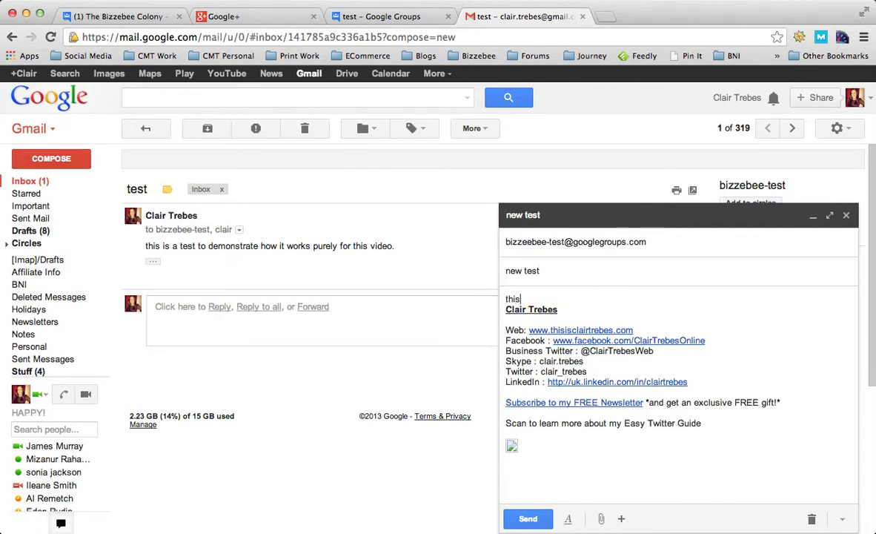
pyautogui.write(' is a new test ....')
pyautogui.press('Return')
pyautogui.press('Return')
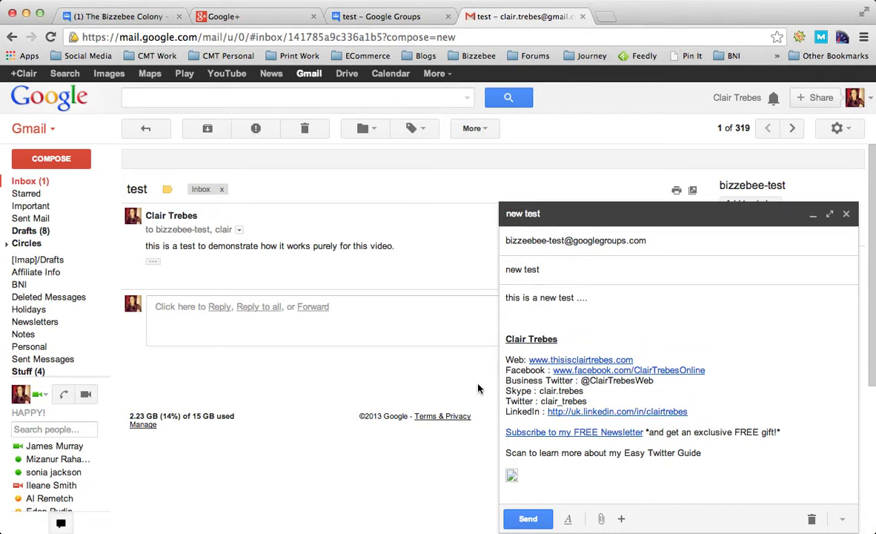
pyautogui.click(532, 522)
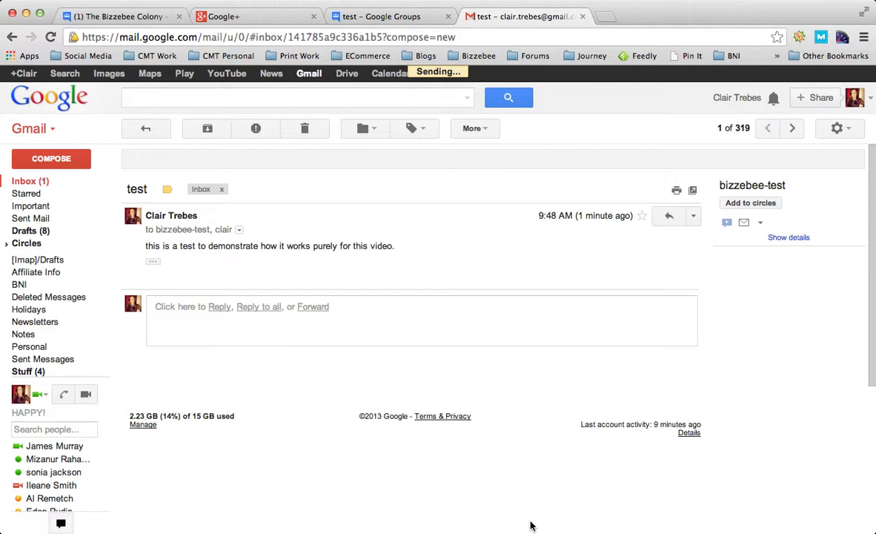
# Step: Refresh the Bizzebee TEST topic list, reopen the test topic, then go to the Gmail inbox
pyautogui.click(397, 22)
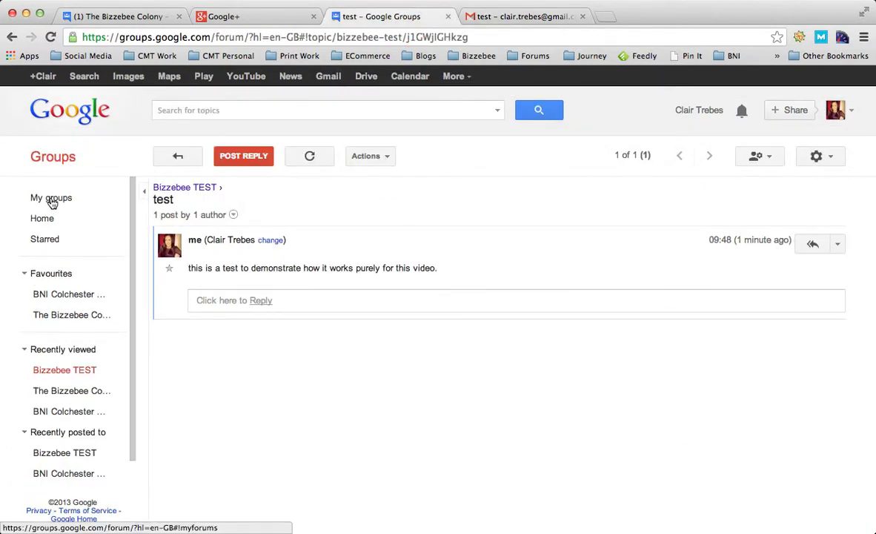
pyautogui.click(178, 156)
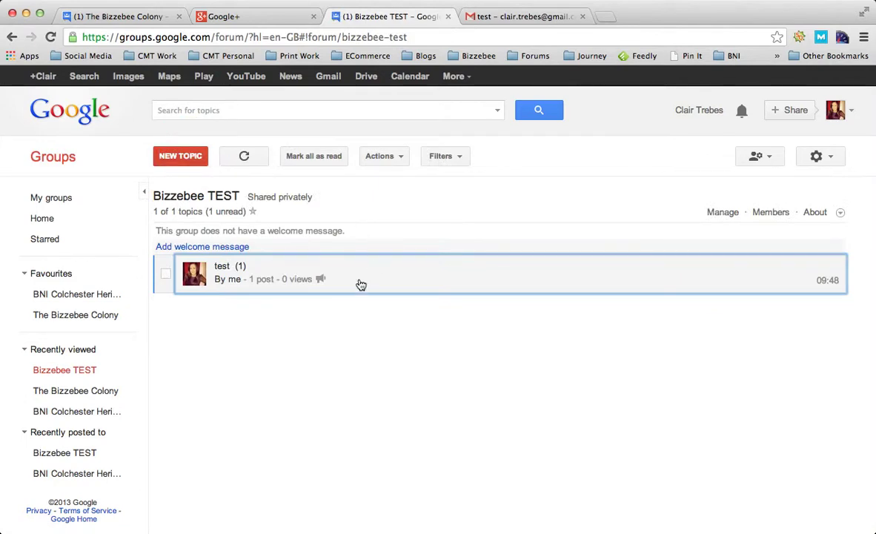
pyautogui.click(240, 162)
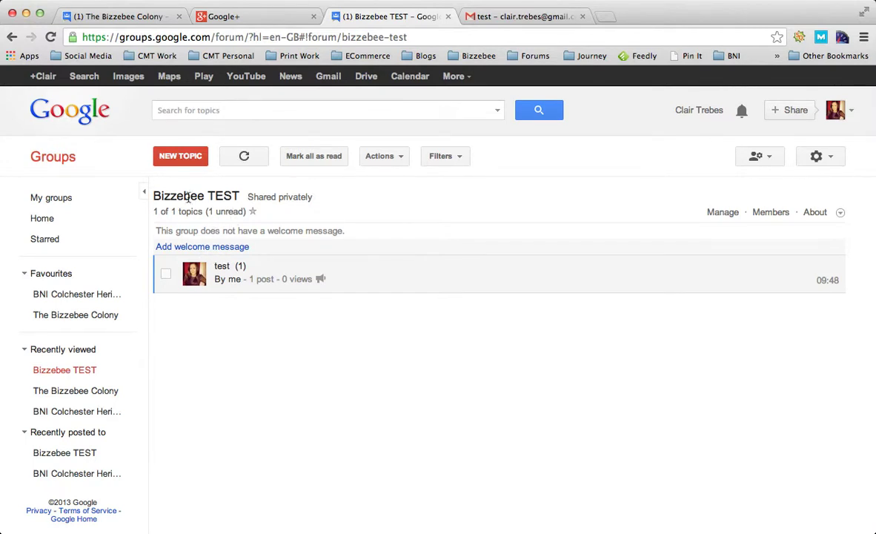
pyautogui.click(73, 372)
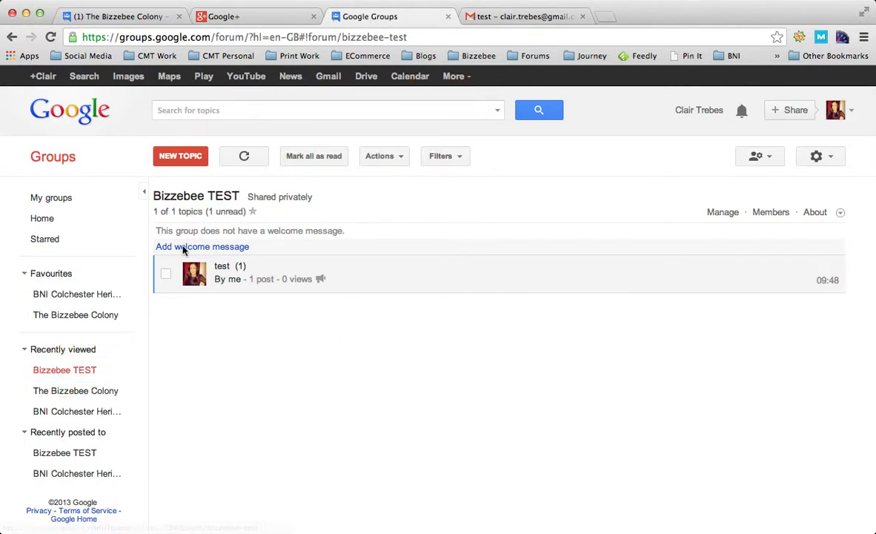
pyautogui.click(227, 273)
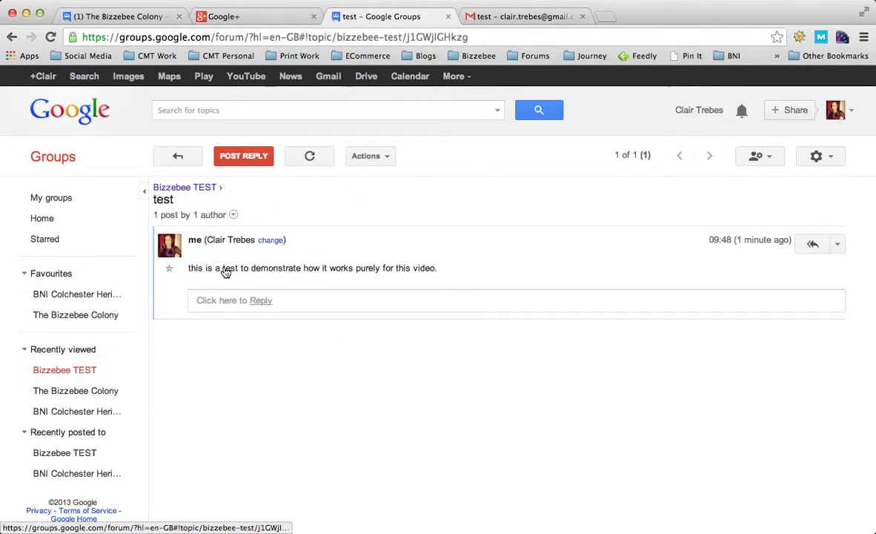
pyautogui.click(524, 18)
pyautogui.click(24, 182)
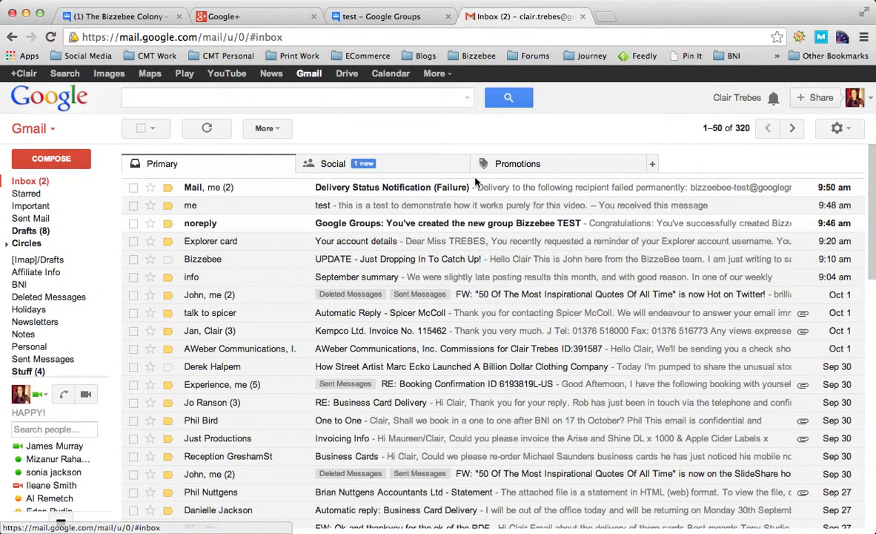
# Step: Read the Delivery Status Notification (Failure) email, highlighting the bounced group address, then return to the inbox
pyautogui.click(421, 197)
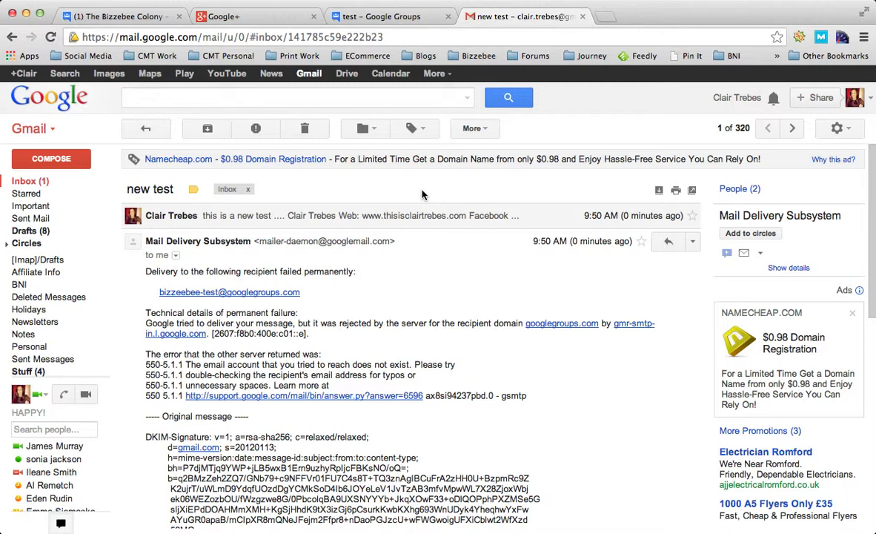
pyautogui.click(141, 265)
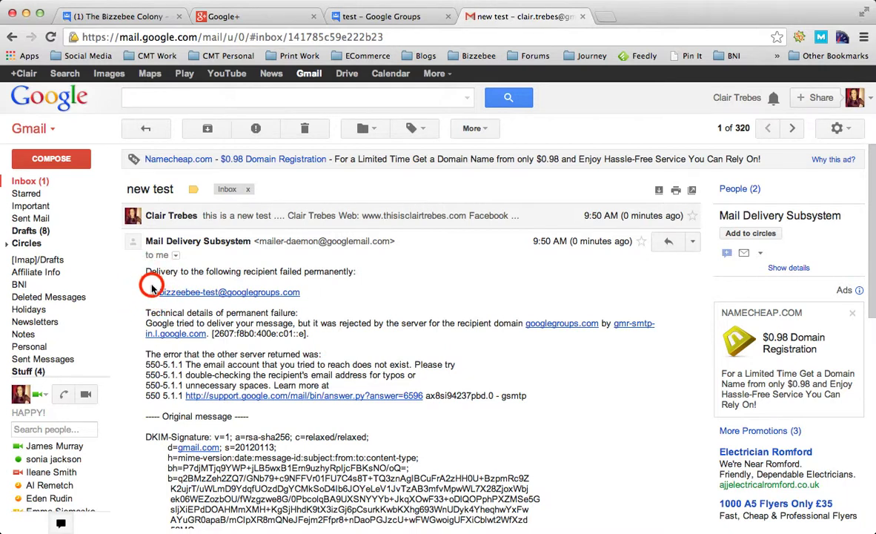
pyautogui.moveTo(207, 280); pyautogui.dragTo(307, 294)
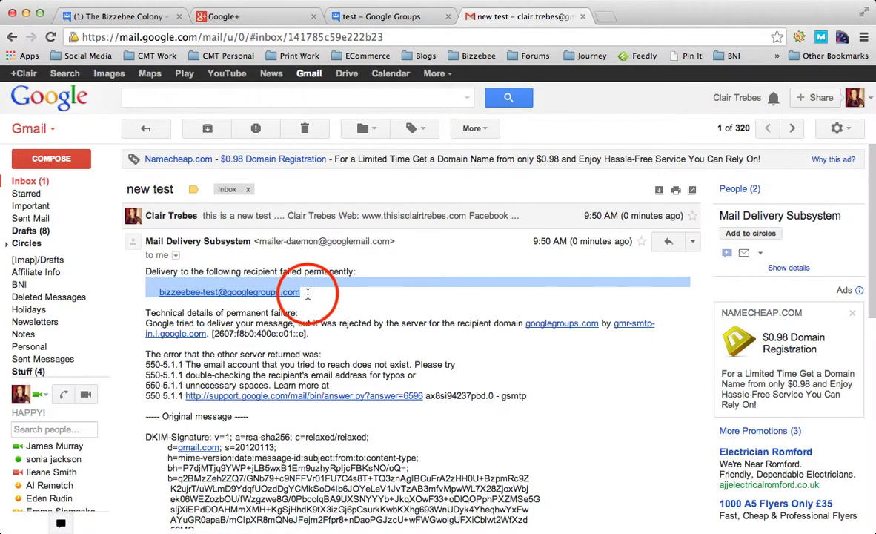
pyautogui.click(22, 181)
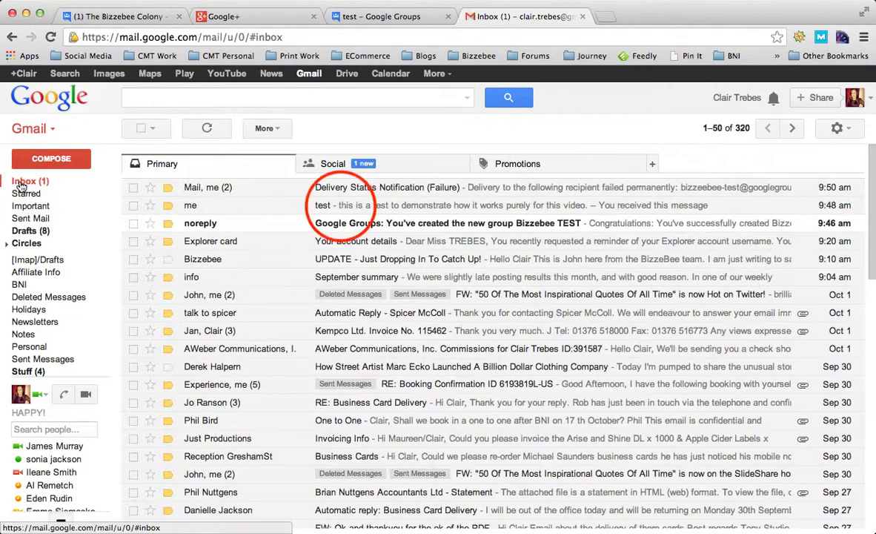
# Step: Reply to the 'test' message with 'replied and received' and send it
pyautogui.click(330, 205)
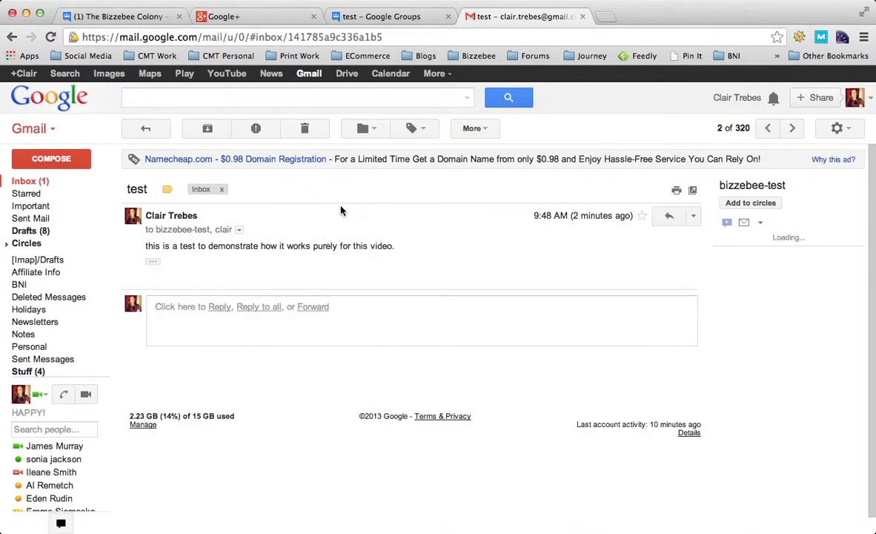
pyautogui.click(218, 297)
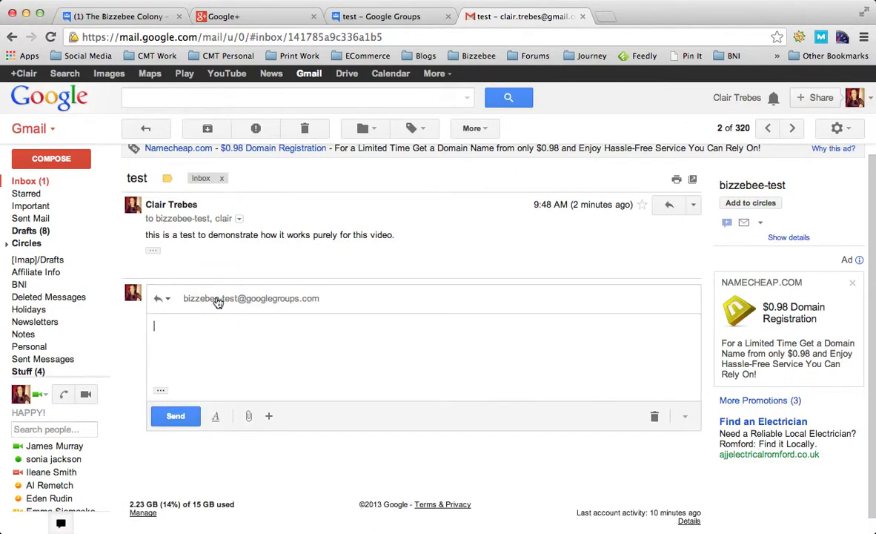
pyautogui.write('replied and recei')
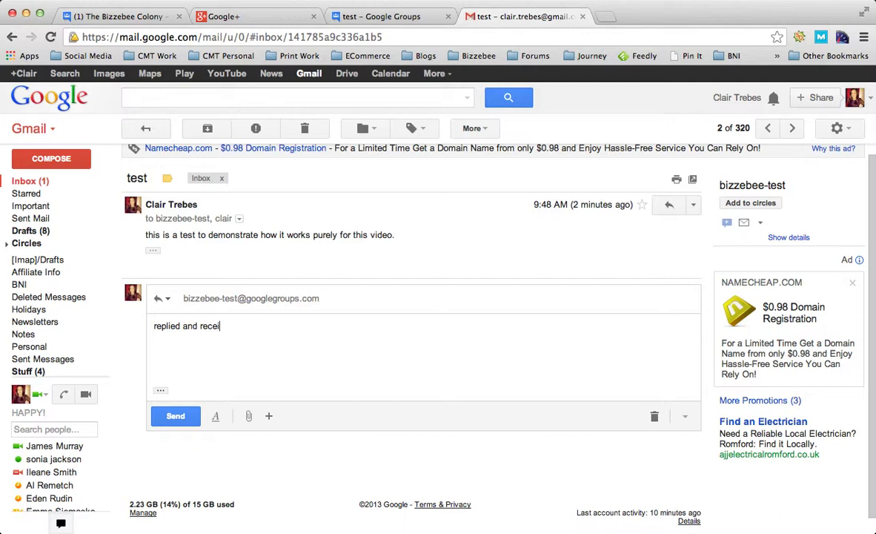
pyautogui.write('ved')
pyautogui.click(162, 418)
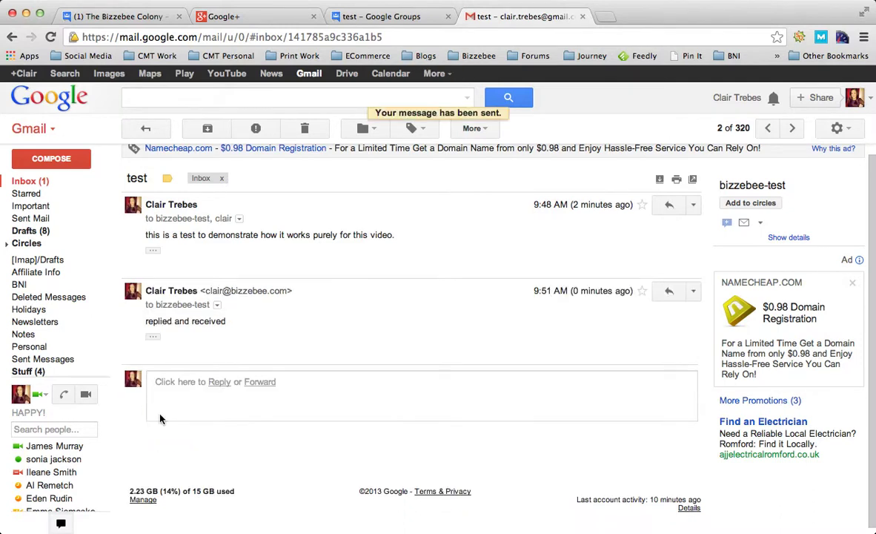
pyautogui.click(53, 160)
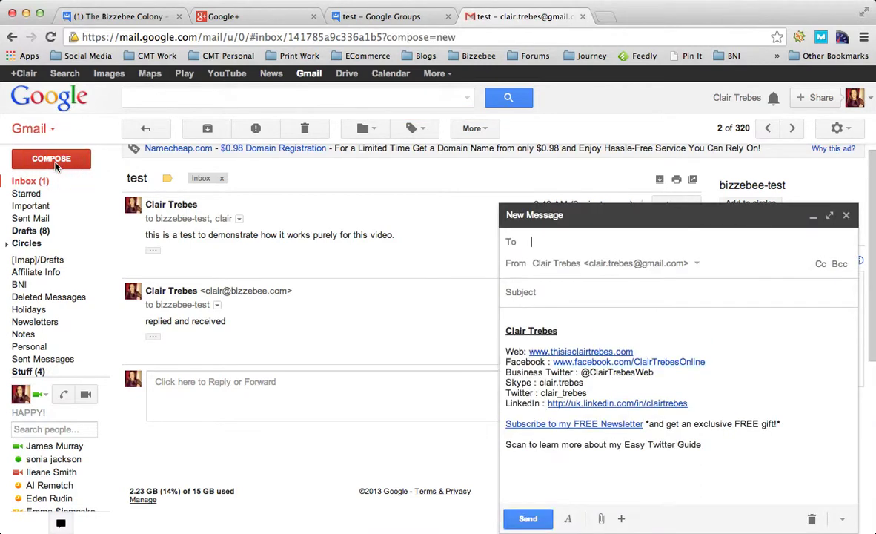
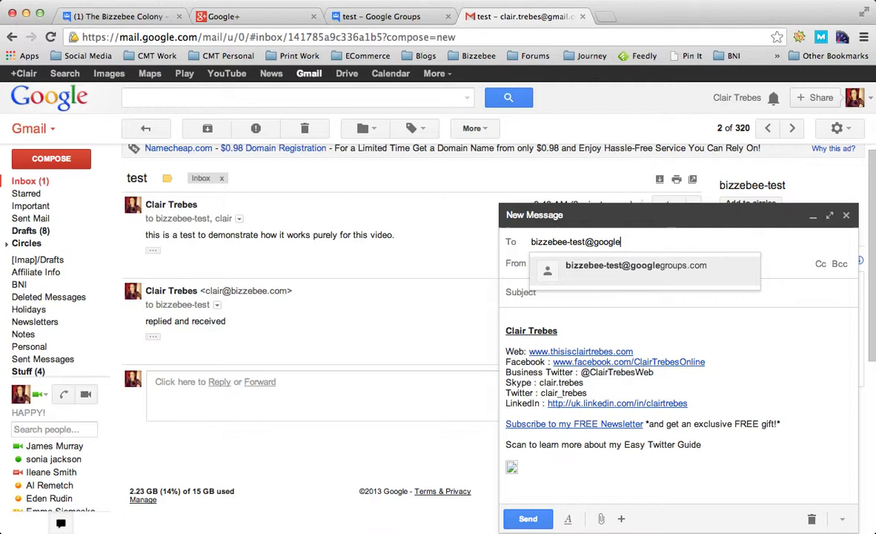
pyautogui.press('Return')
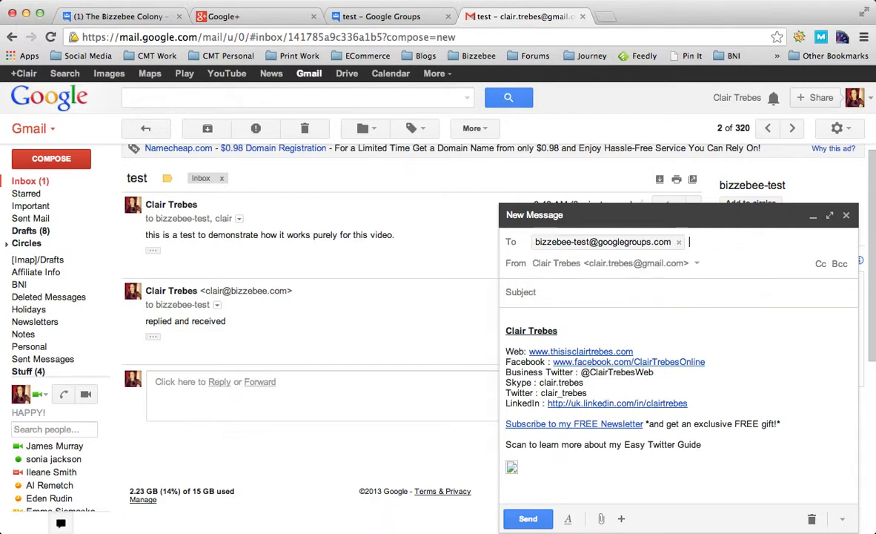
pyautogui.write('NEW ')
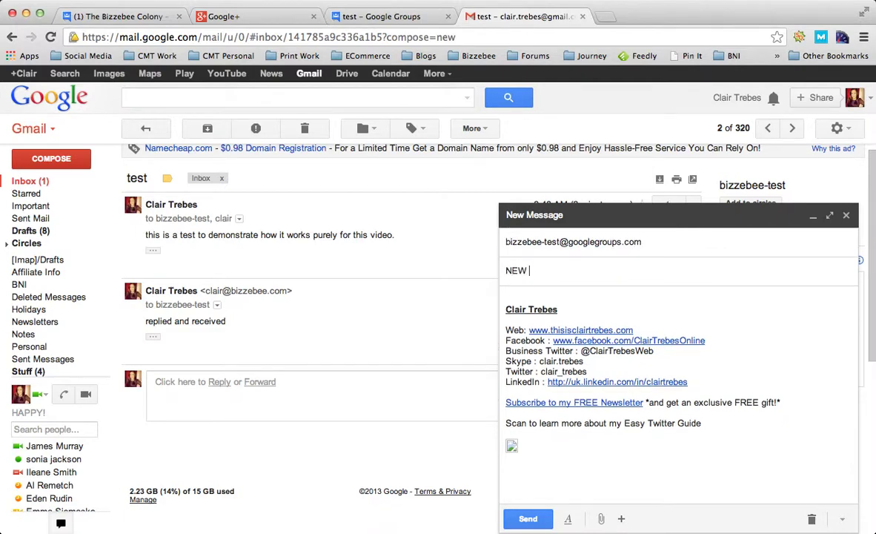
pyautogui.write('TEST!!!')
pyautogui.press('Tab')
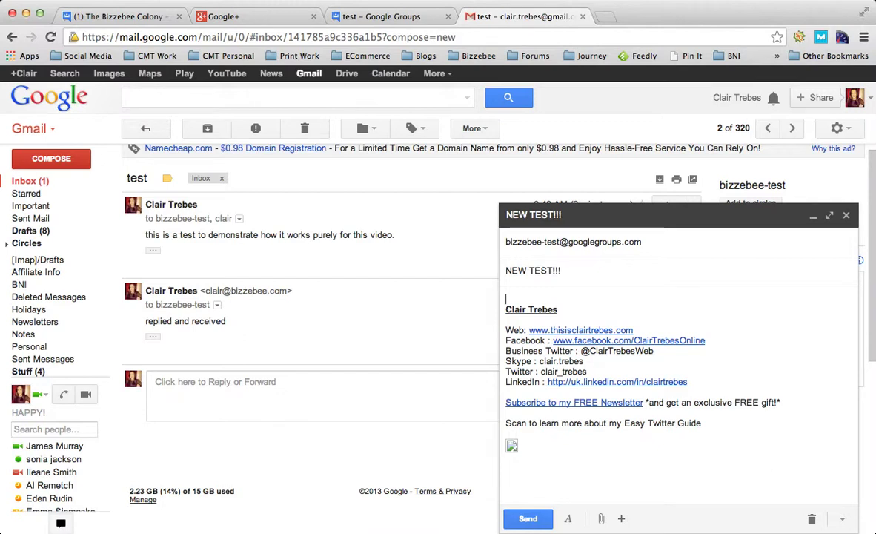
pyautogui.write('Getting my s')
pyautogui.write('pelling right this ')
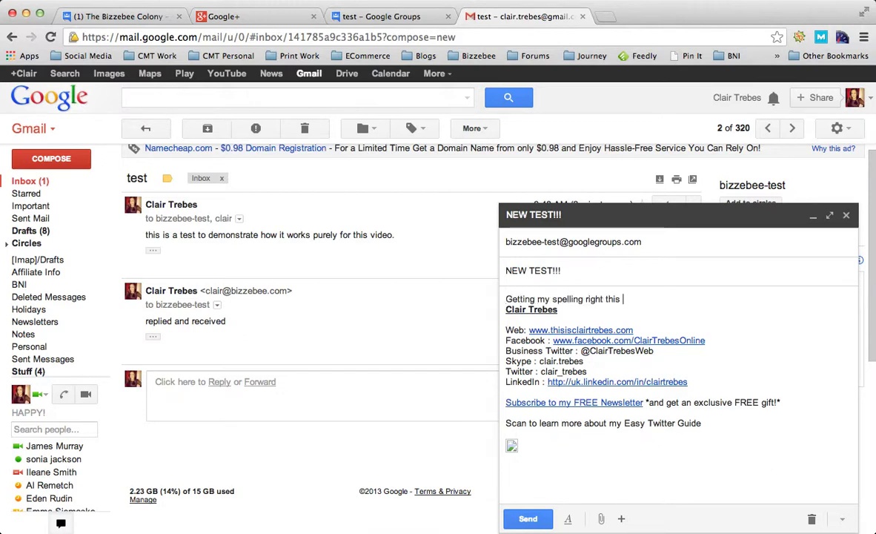
pyautogui.write('time!!!')
pyautogui.press('Return')
pyautogui.press('Return')
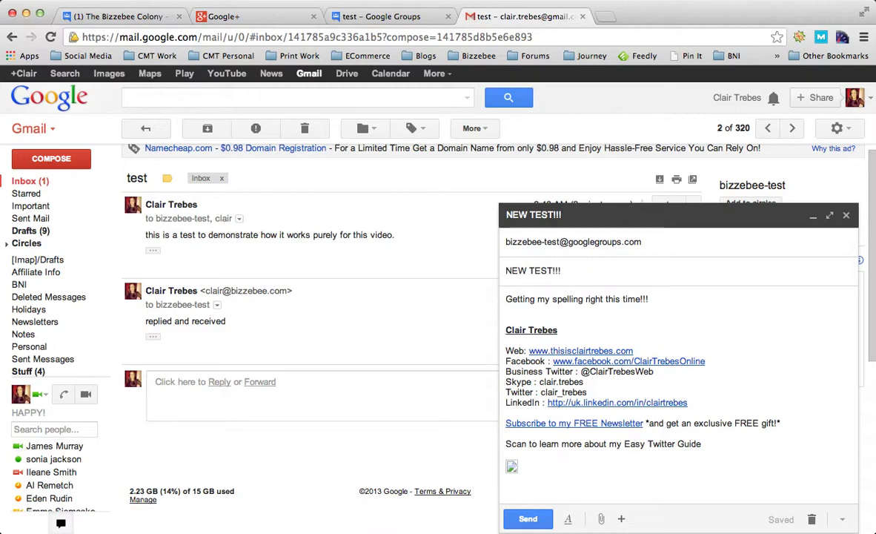
pyautogui.click(528, 519)
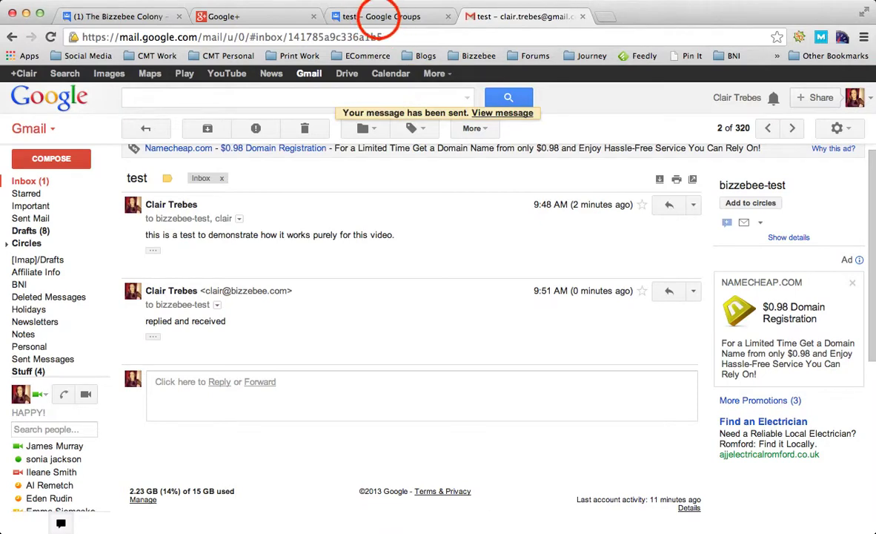
# Step: Refresh the Bizzebee TEST topic list and check the test threads for the 'replied and received' reply
pyautogui.click(353, 18)
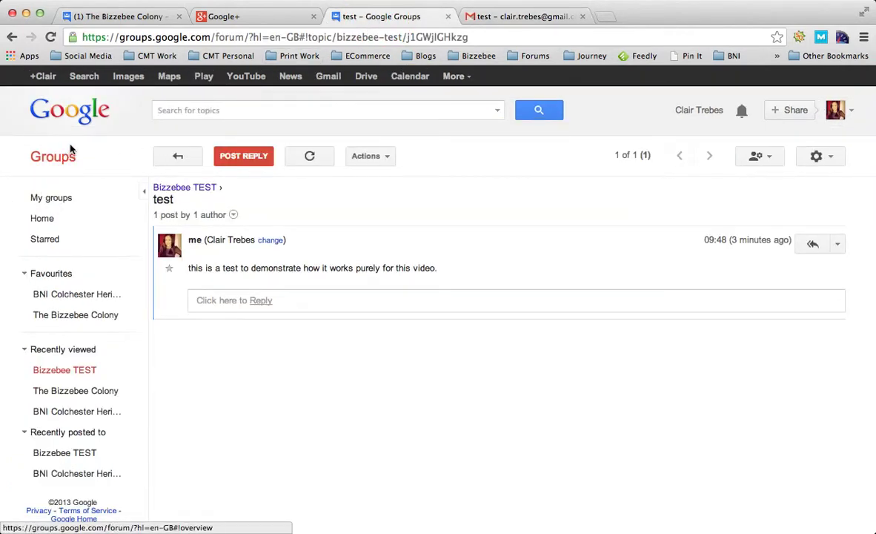
pyautogui.click(178, 158)
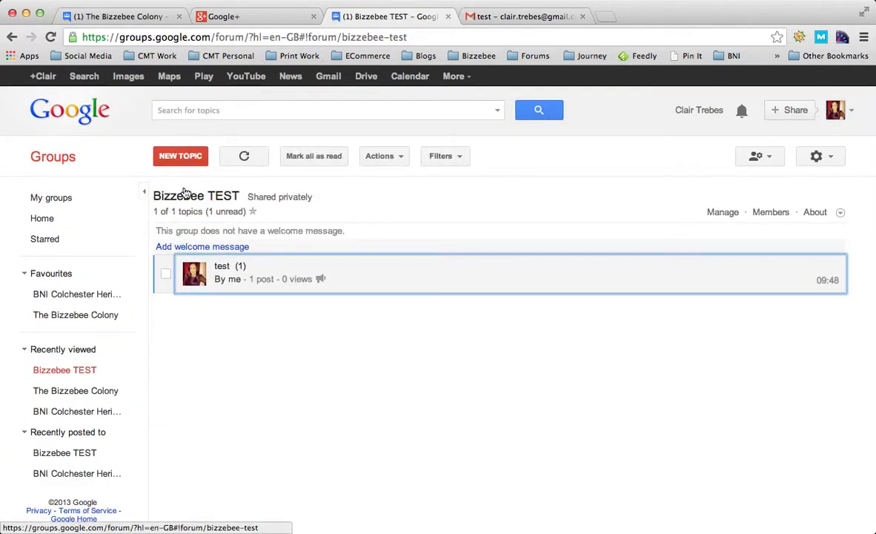
pyautogui.click(249, 152)
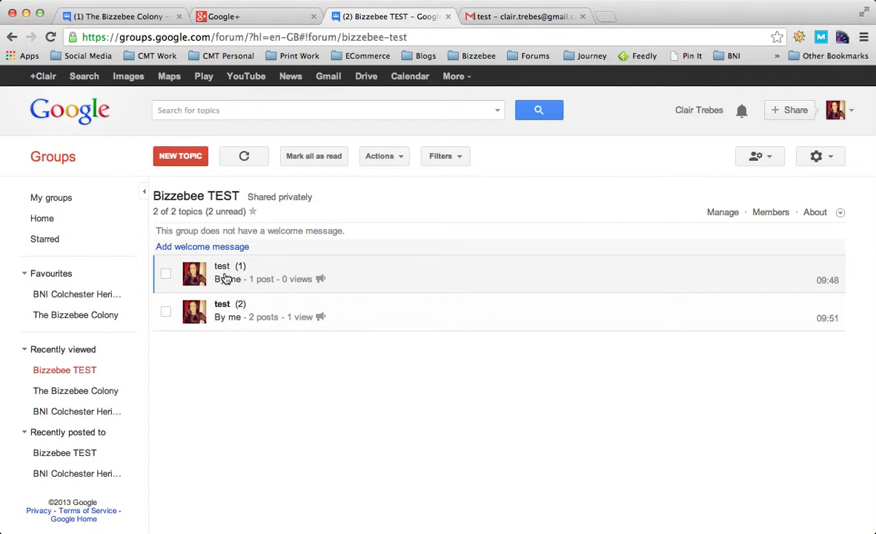
pyautogui.click(224, 310)
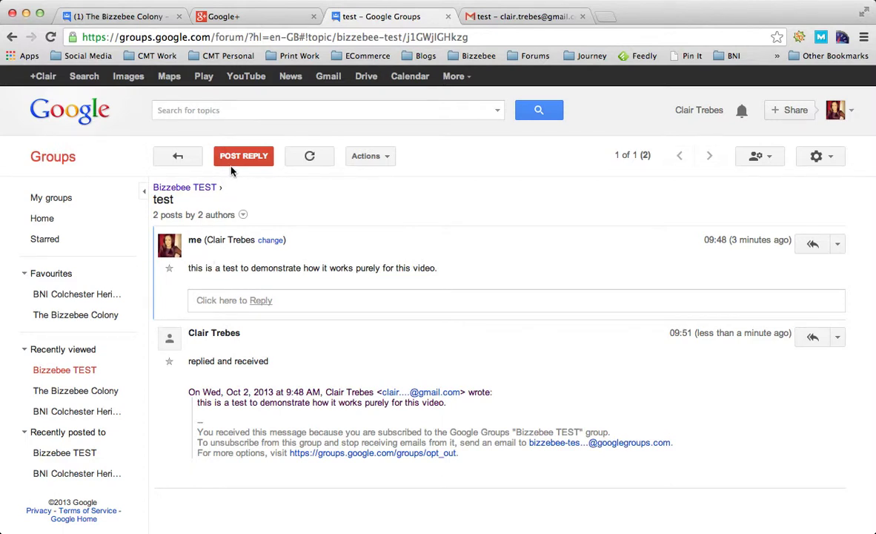
pyautogui.click(178, 157)
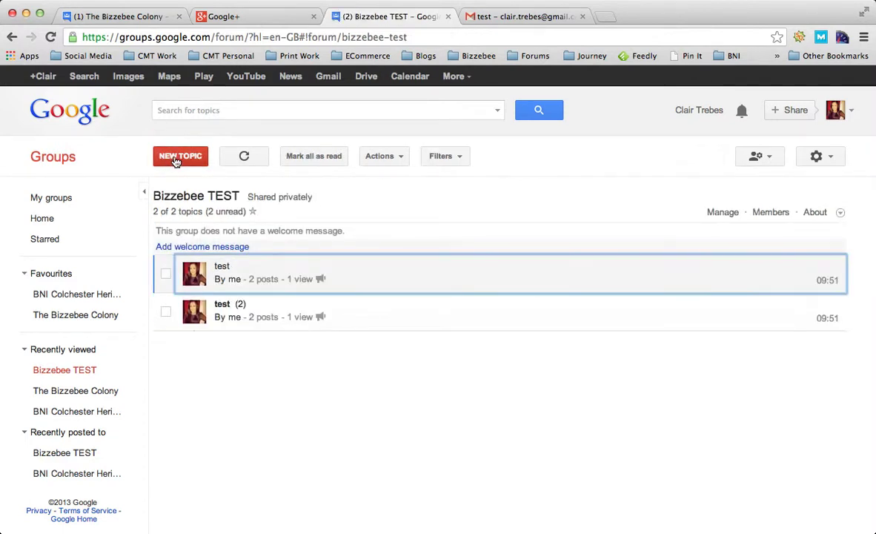
pyautogui.click(221, 311)
pyautogui.click(174, 156)
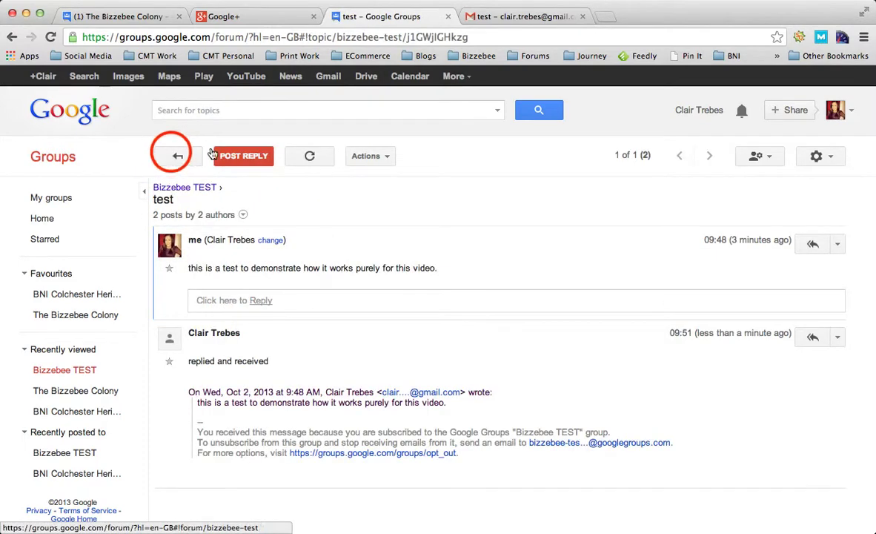
pyautogui.click(202, 272)
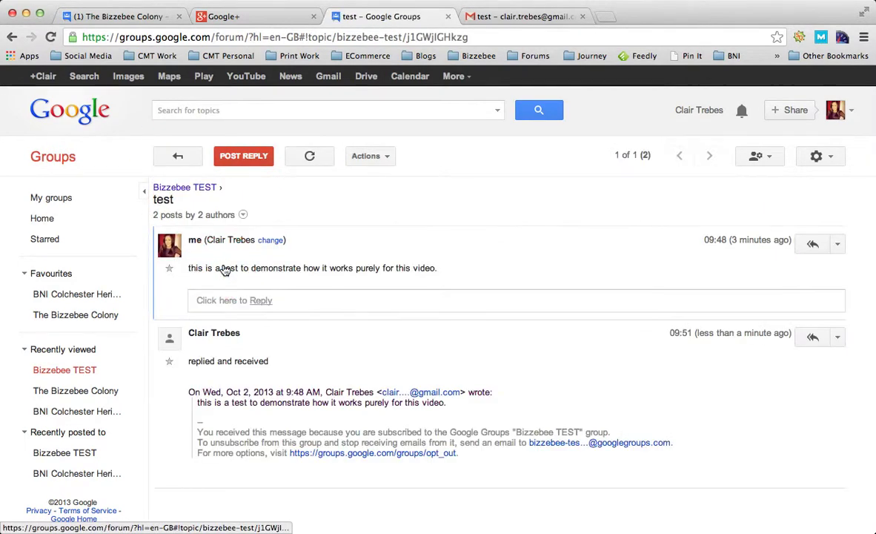
pyautogui.click(171, 157)
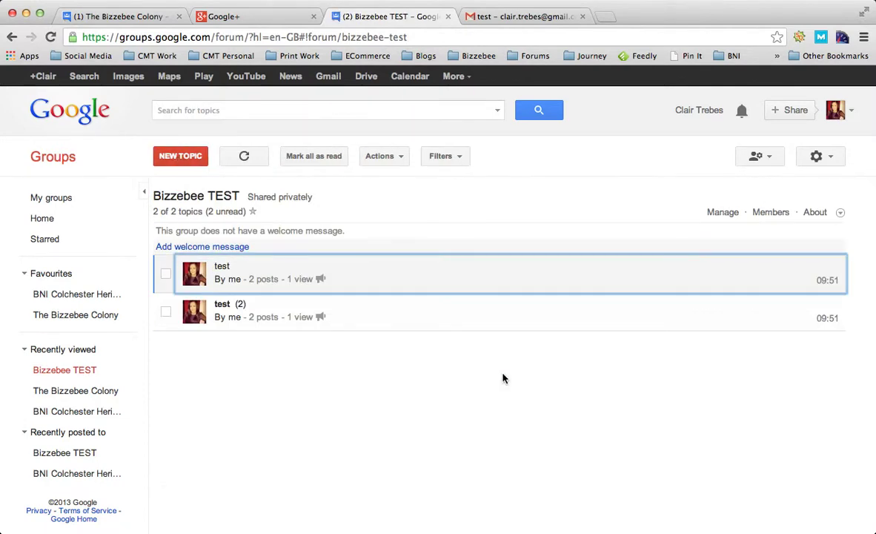
# Step: Reopen the delivery failure notice in Gmail and scroll to the original 'new test' message
pyautogui.click(519, 16)
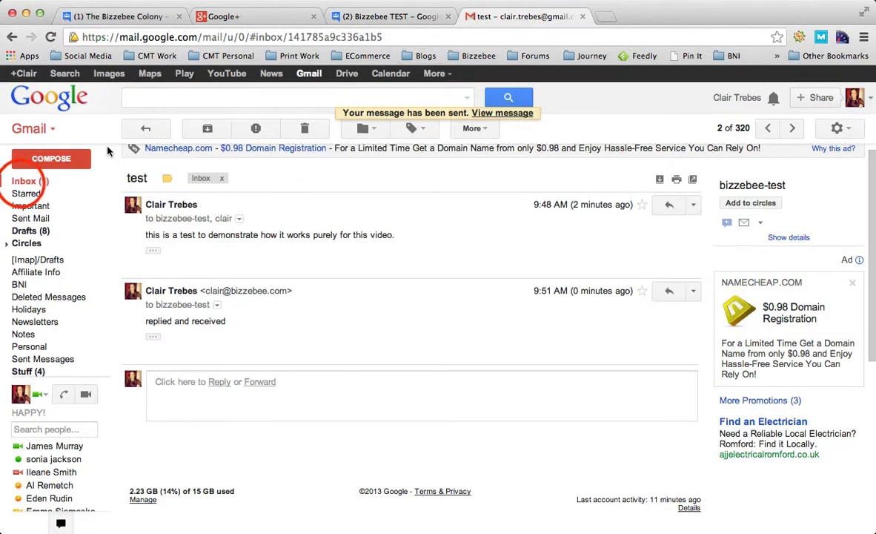
pyautogui.click(24, 181)
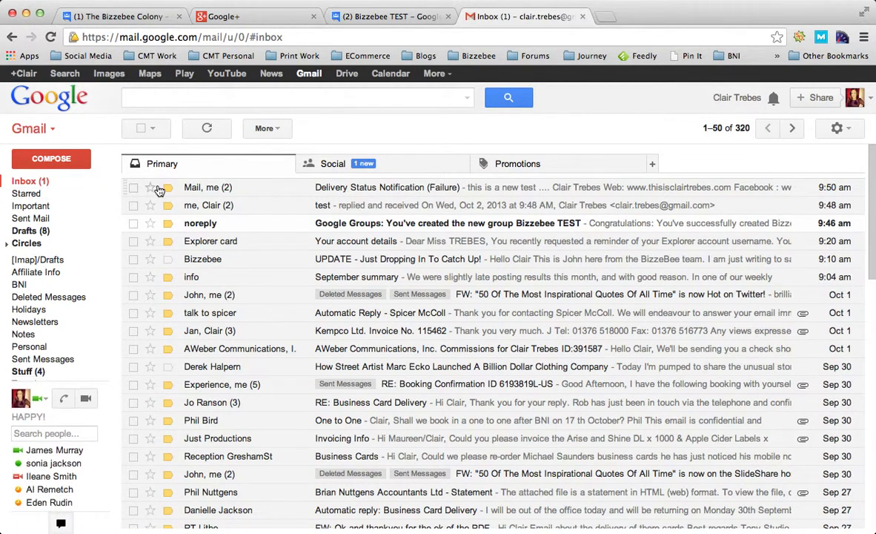
pyautogui.click(327, 188)
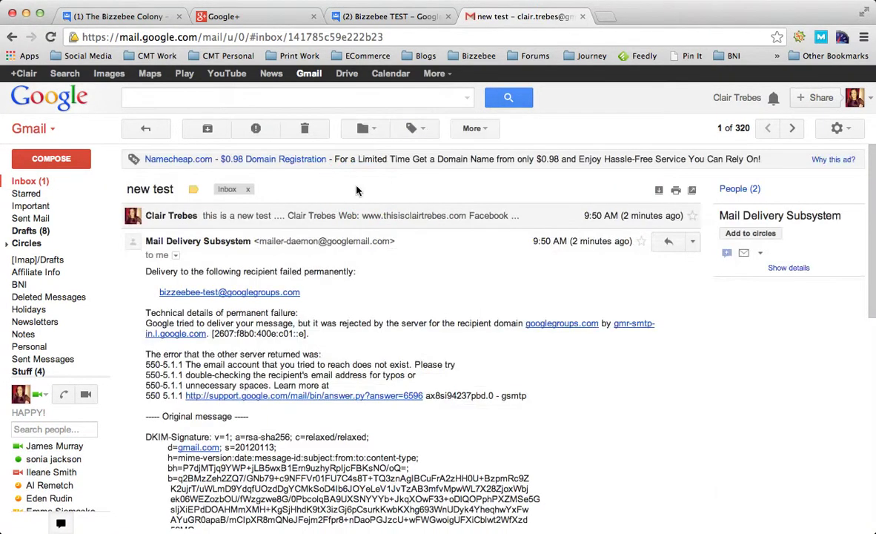
pyautogui.scroll(-5, 324, 275)
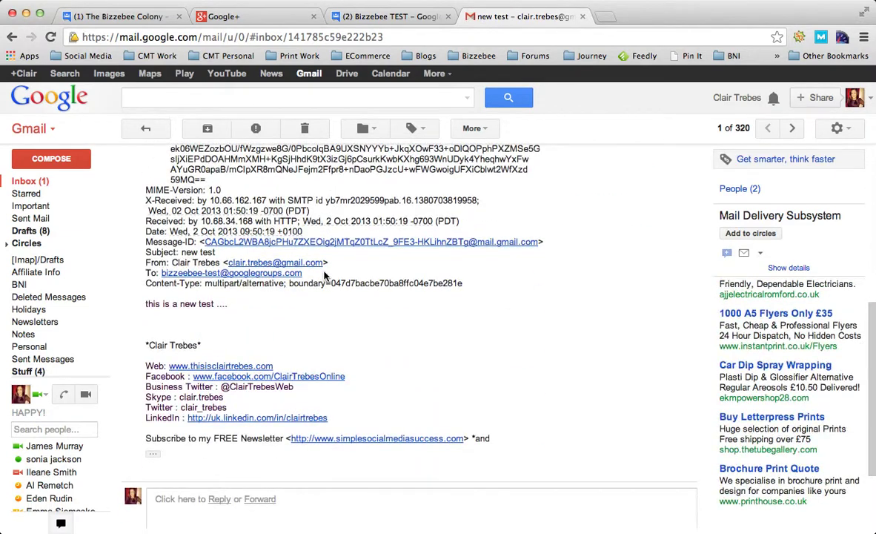
pyautogui.scroll(-2, 324, 276)
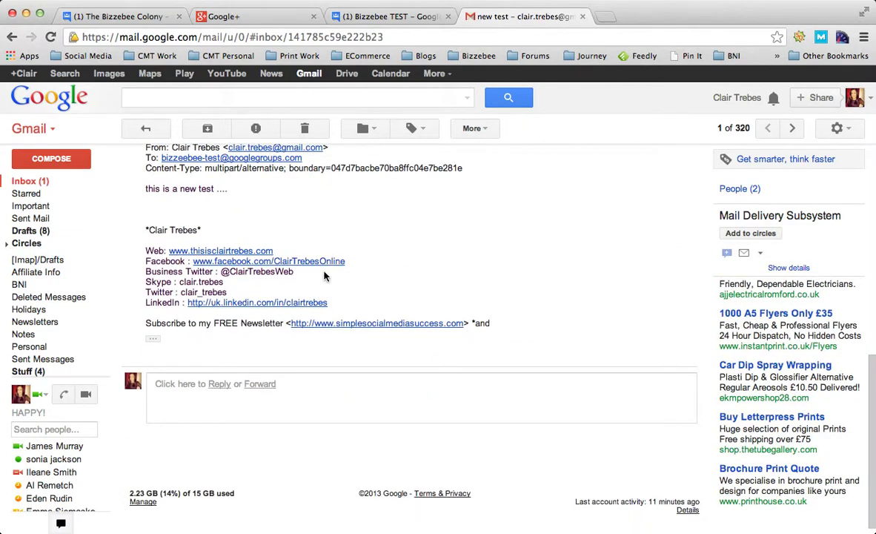
# Step: Refresh Bizzebee TEST, check the NEW TEST!!! post's text, then open BNI Colchester Heritage
pyautogui.click(354, 18)
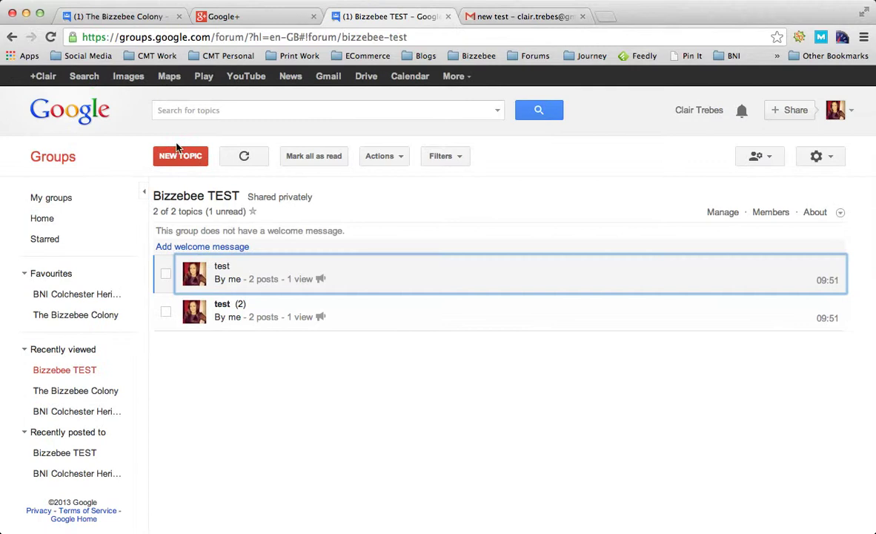
pyautogui.click(245, 158)
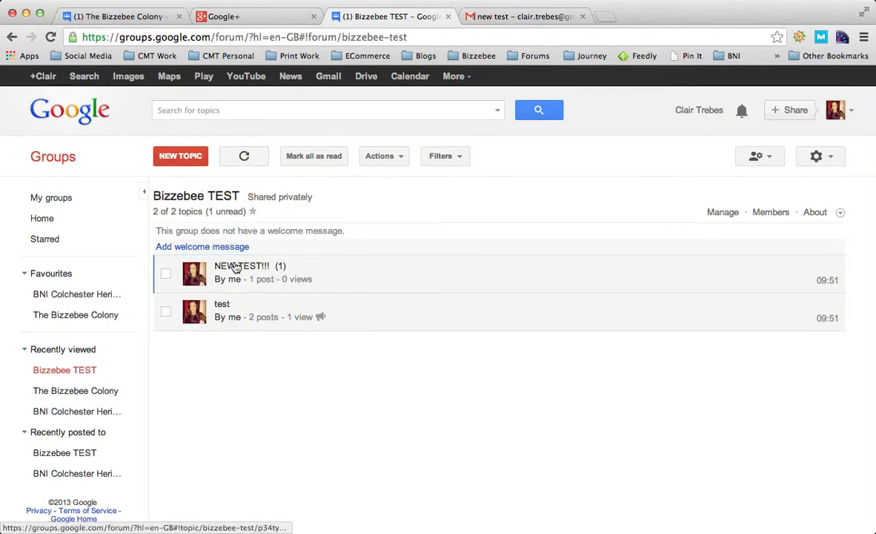
pyautogui.click(236, 268)
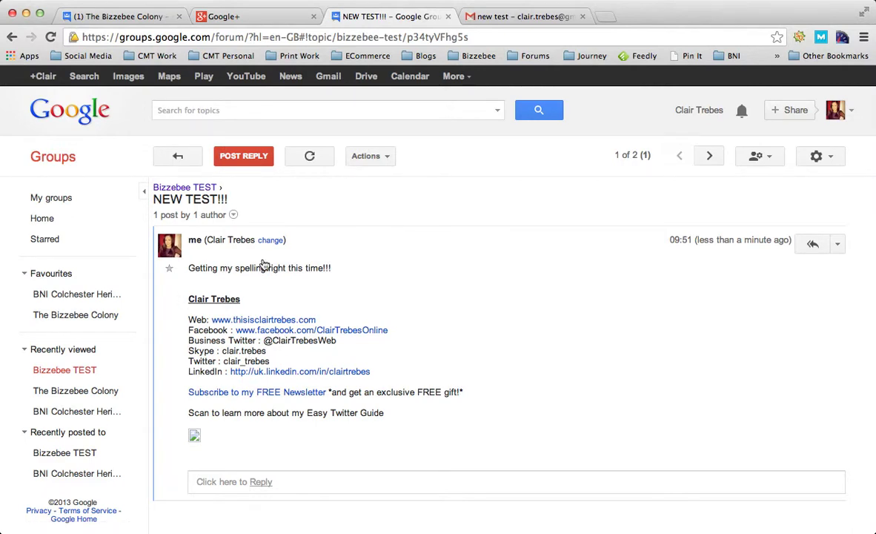
pyautogui.click(186, 159)
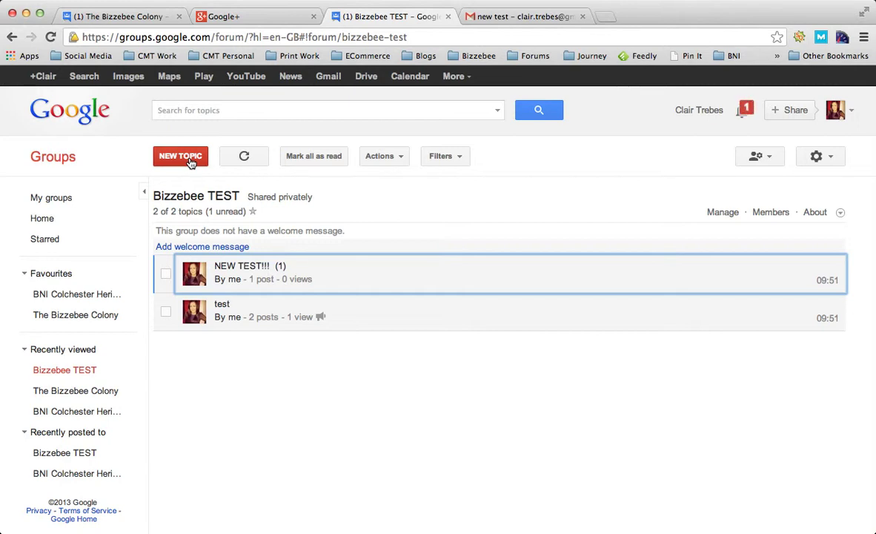
pyautogui.click(75, 412)
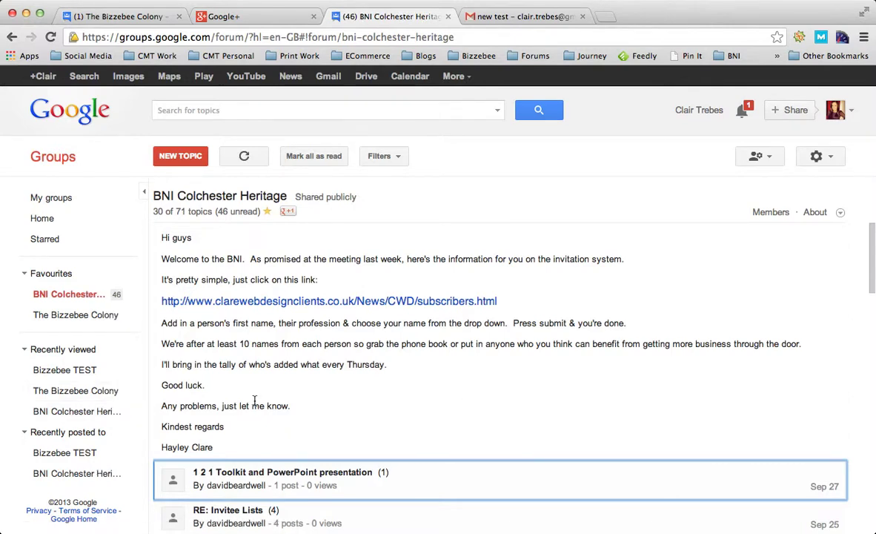
# Step: Scroll through BNI Colchester Heritage's topics, loading 55 of 71 back to Aug 8
pyautogui.scroll(-3, 254, 405)
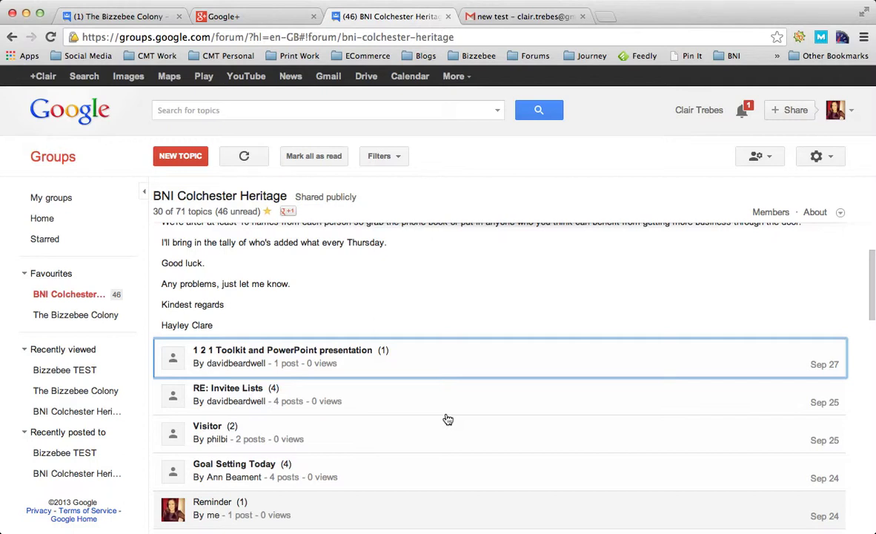
pyautogui.scroll(-1, 448, 420)
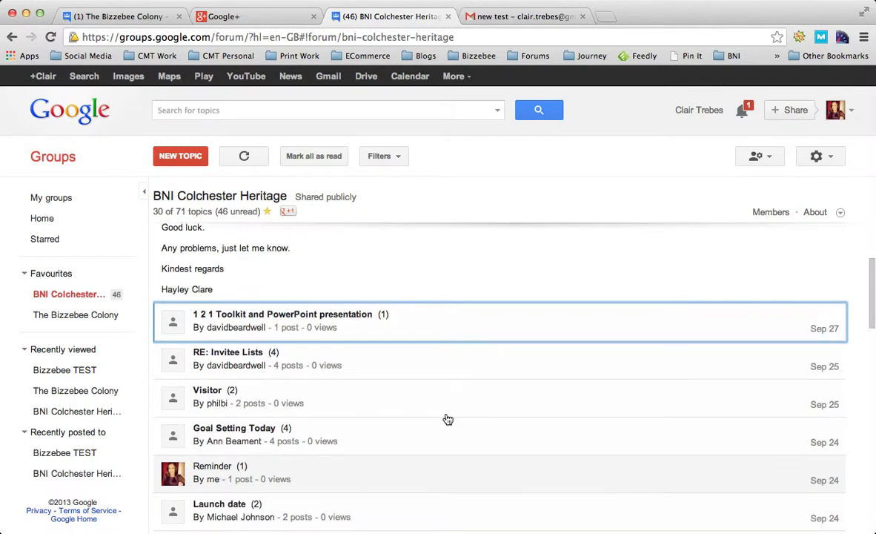
pyautogui.scroll(-2, 447, 420)
pyautogui.scroll(-1, 448, 419)
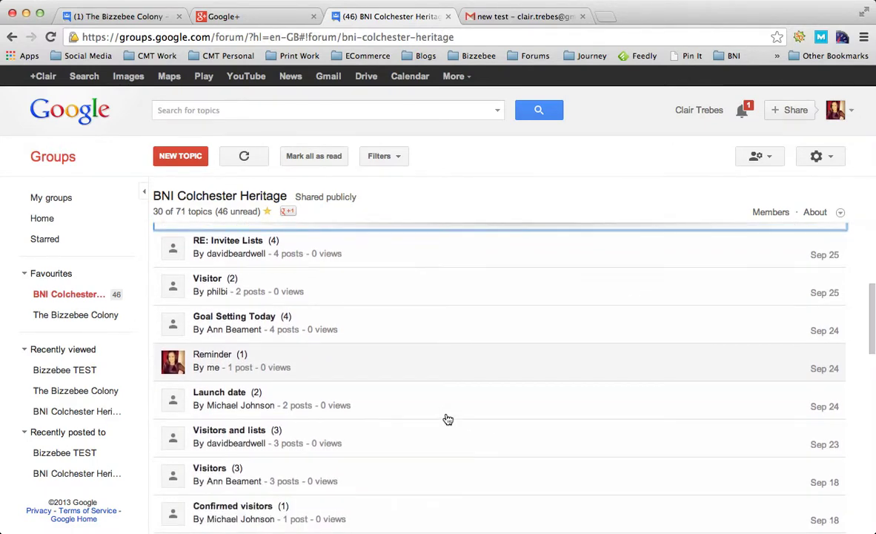
pyautogui.scroll(-2, 448, 420)
pyautogui.scroll(-2, 448, 420)
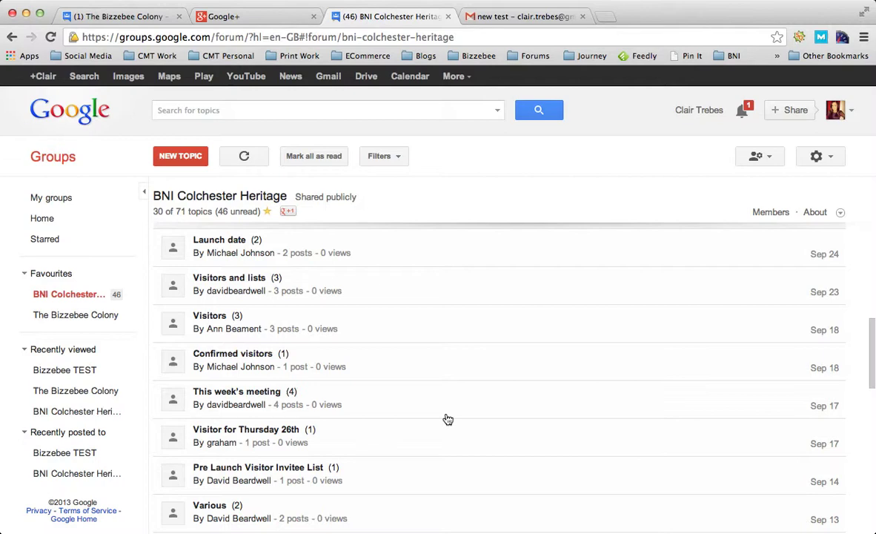
pyautogui.scroll(-1, 448, 420)
pyautogui.scroll(-2, 448, 420)
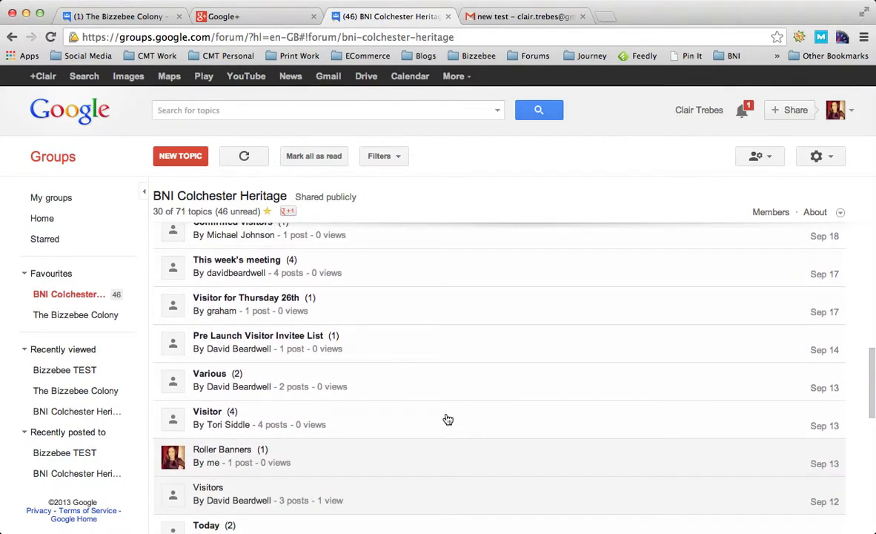
pyautogui.scroll(-5, 448, 419)
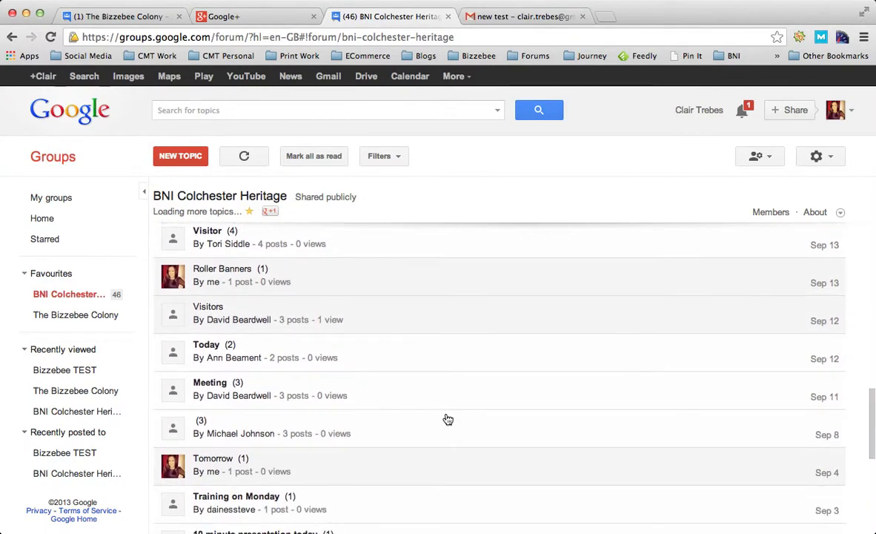
pyautogui.scroll(-2, 448, 420)
pyautogui.scroll(-1, 448, 420)
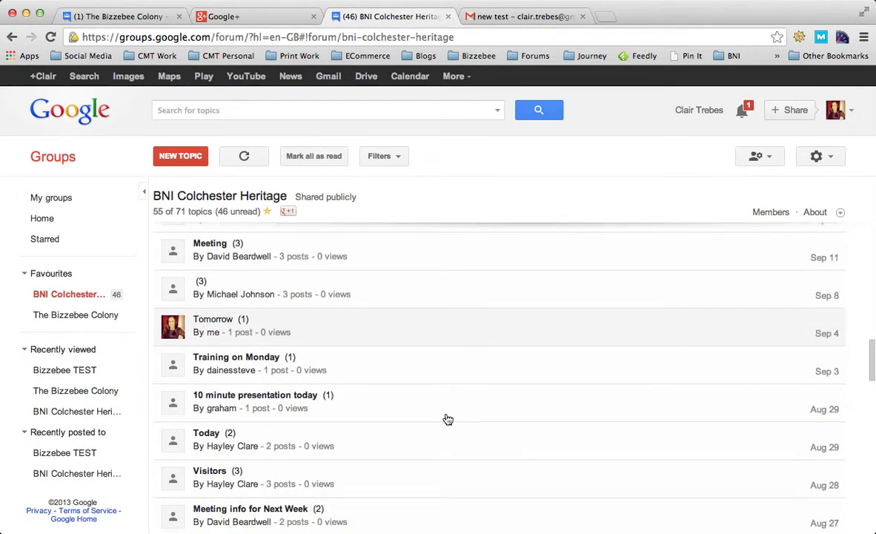
pyautogui.scroll(-5, 448, 420)
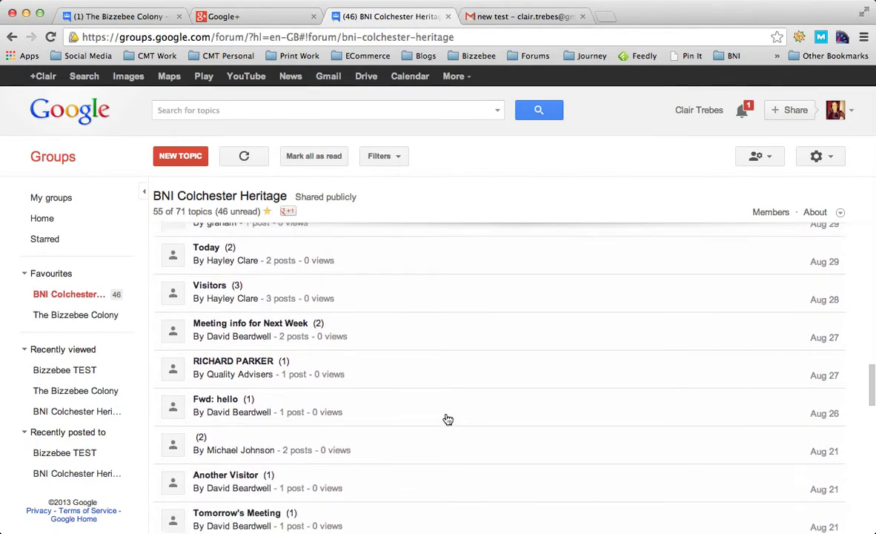
pyautogui.scroll(-2, 448, 420)
pyautogui.scroll(-4, 447, 419)
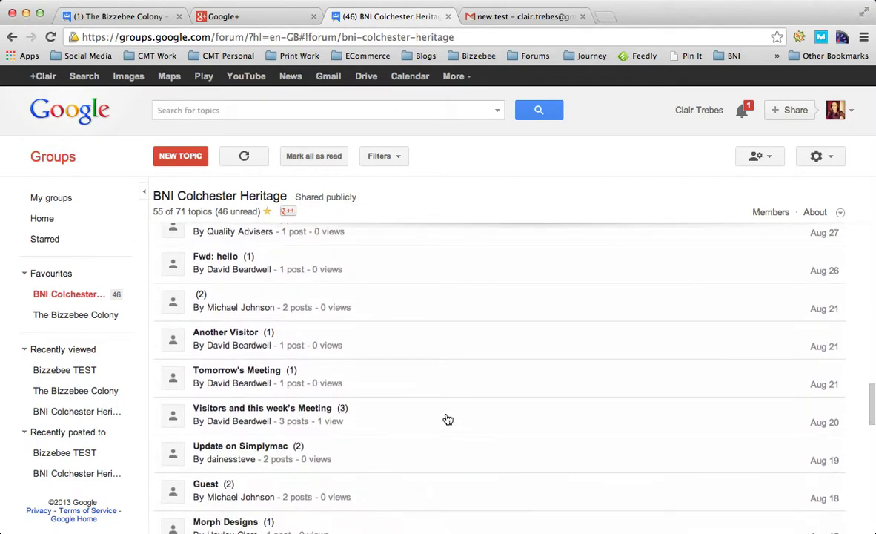
pyautogui.scroll(-6, 448, 419)
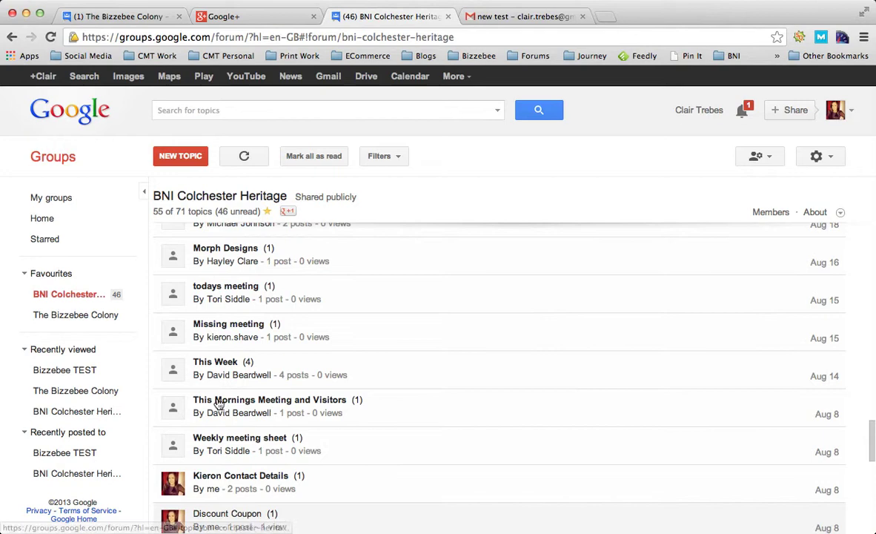
# Step: Reach the Bizzebee TEST Invite members page through My groups and Manage
pyautogui.click(72, 374)
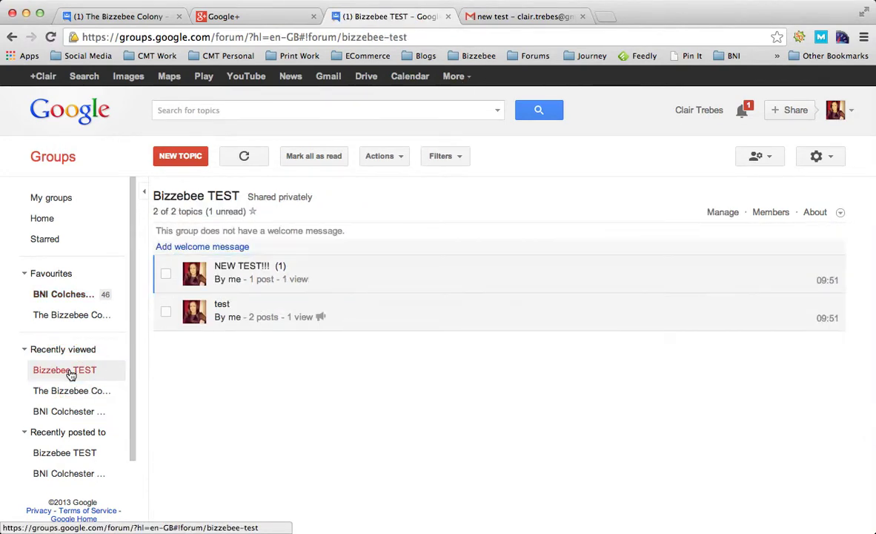
pyautogui.click(51, 197)
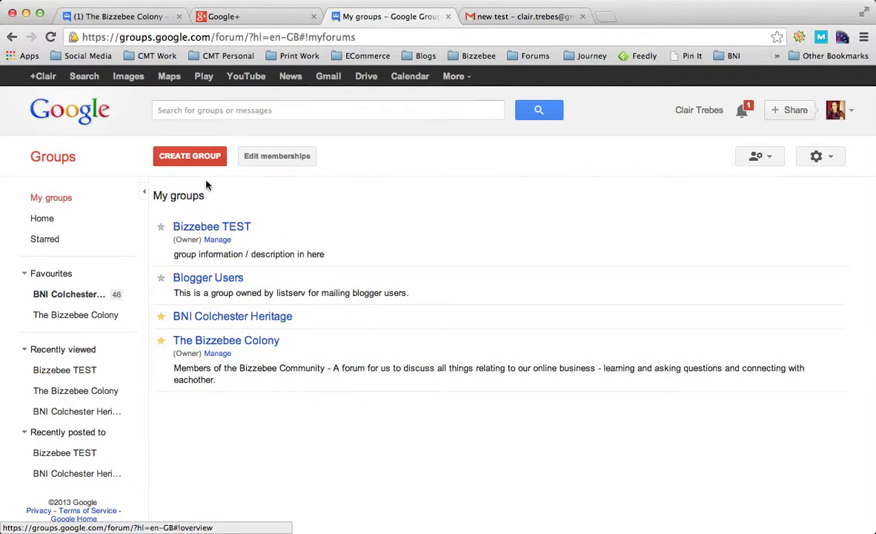
pyautogui.click(220, 240)
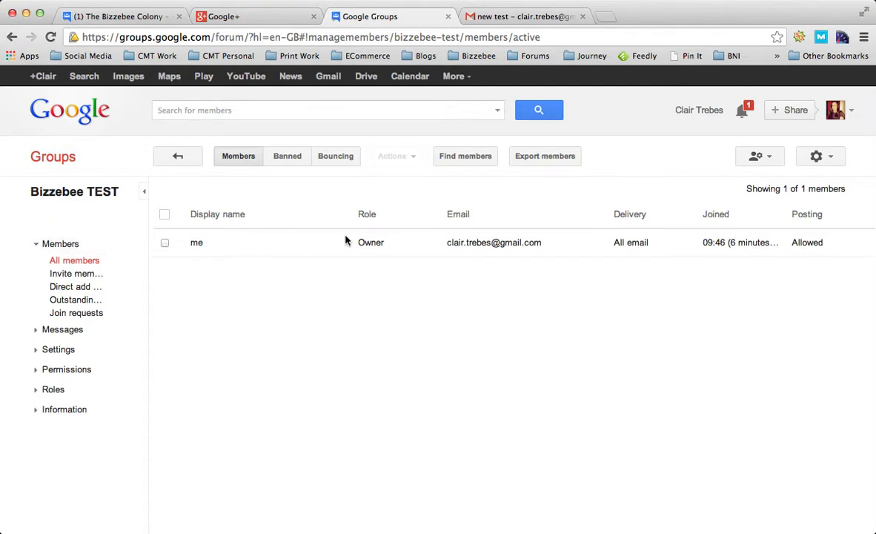
pyautogui.click(76, 274)
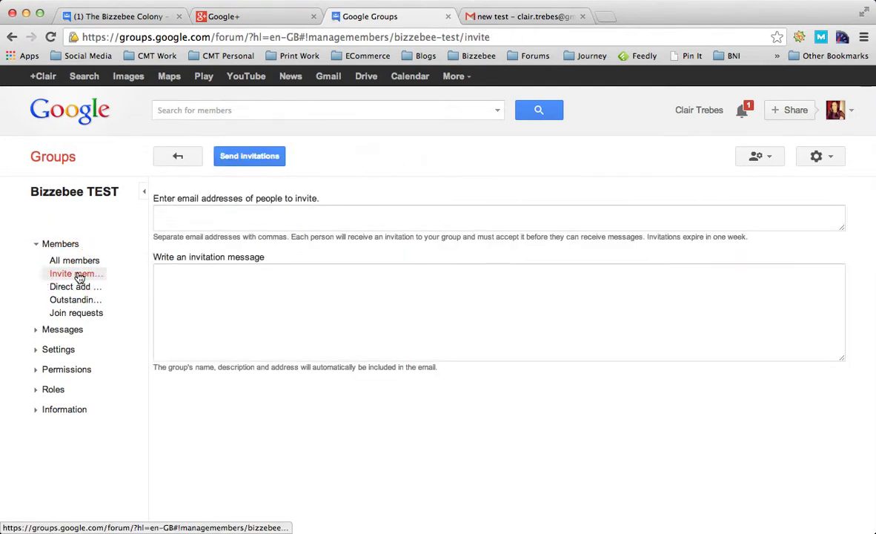
# Step: Enter the invitee's e-mail address from the autocomplete suggestion into the invitation form
pyautogui.click(205, 219)
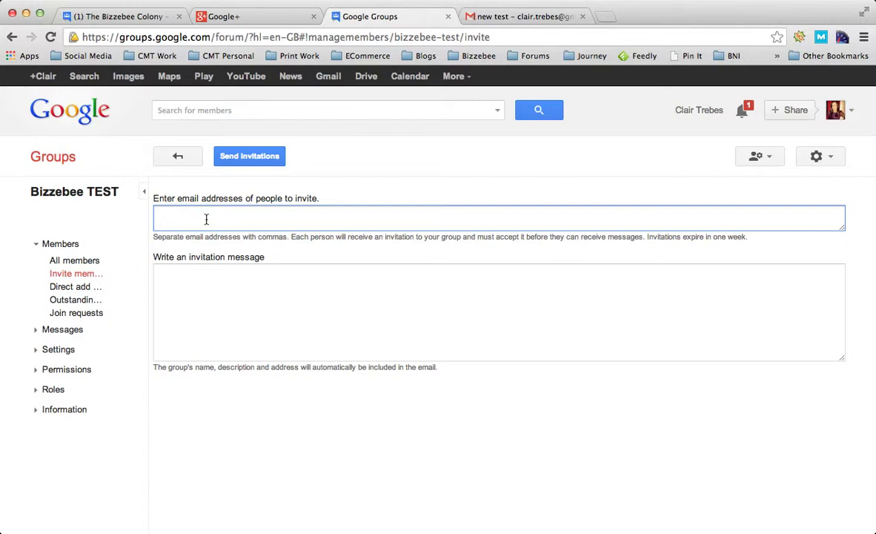
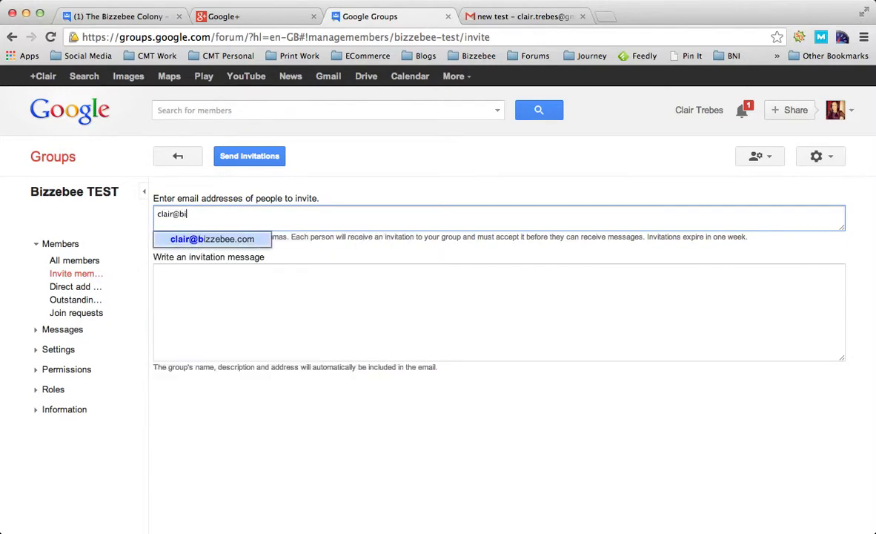
pyautogui.click(229, 239)
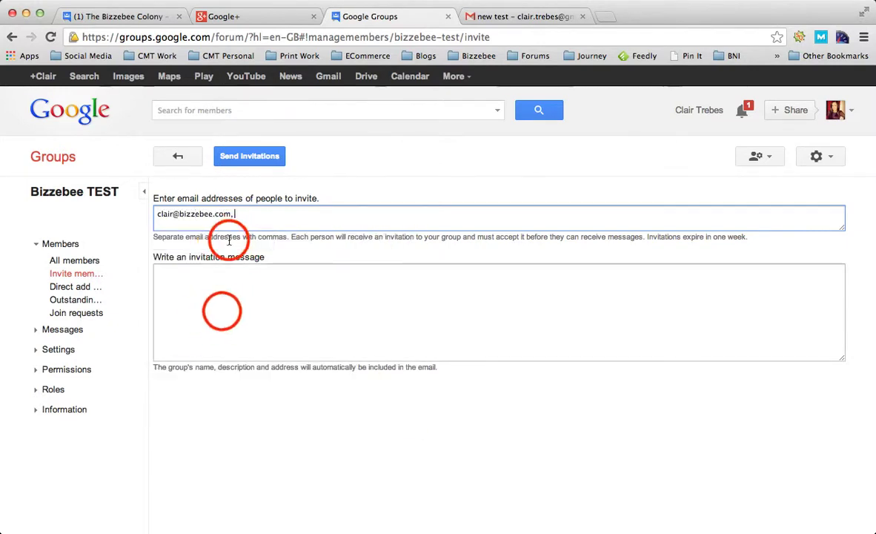
pyautogui.click(221, 311)
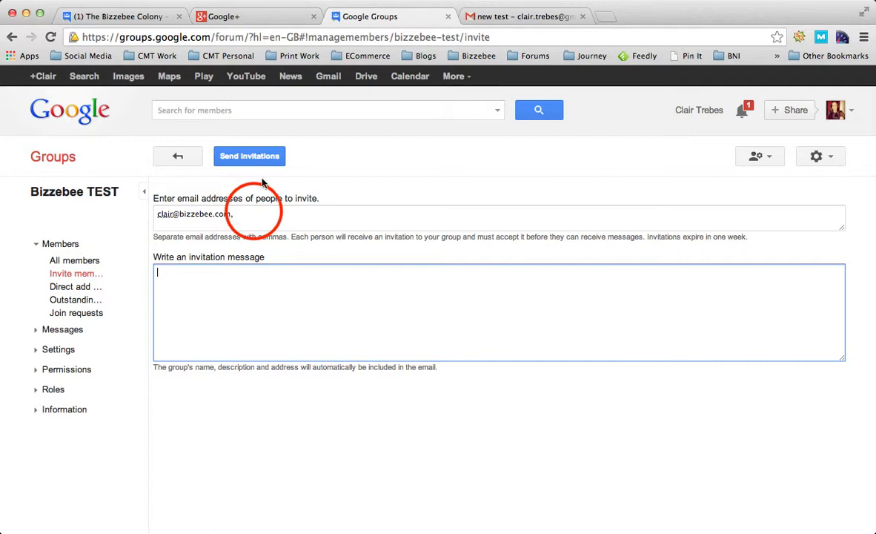
pyautogui.click(234, 209)
pyautogui.click(176, 329)
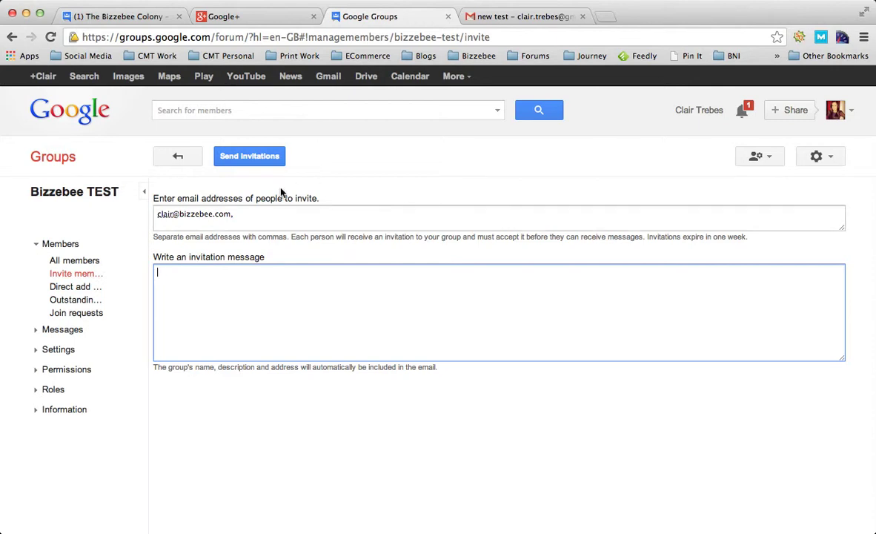
pyautogui.click(456, 76)
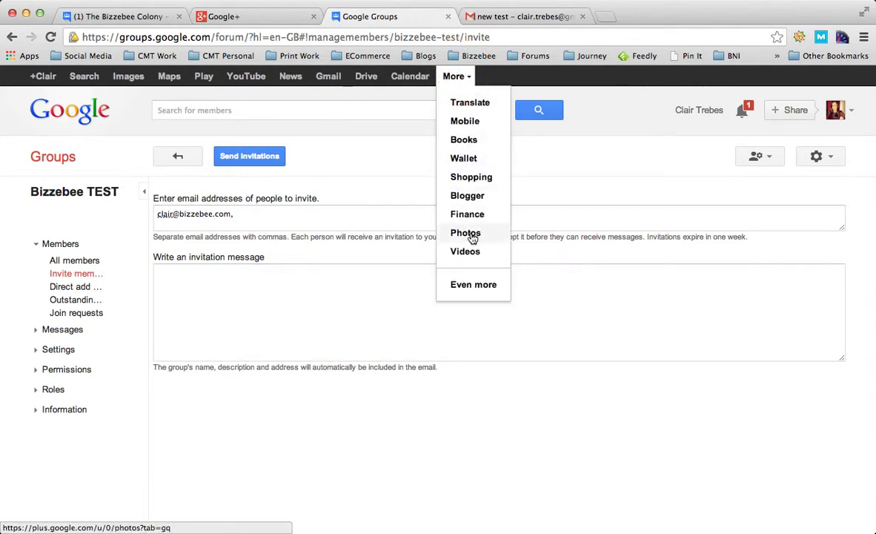
pyautogui.click(398, 280)
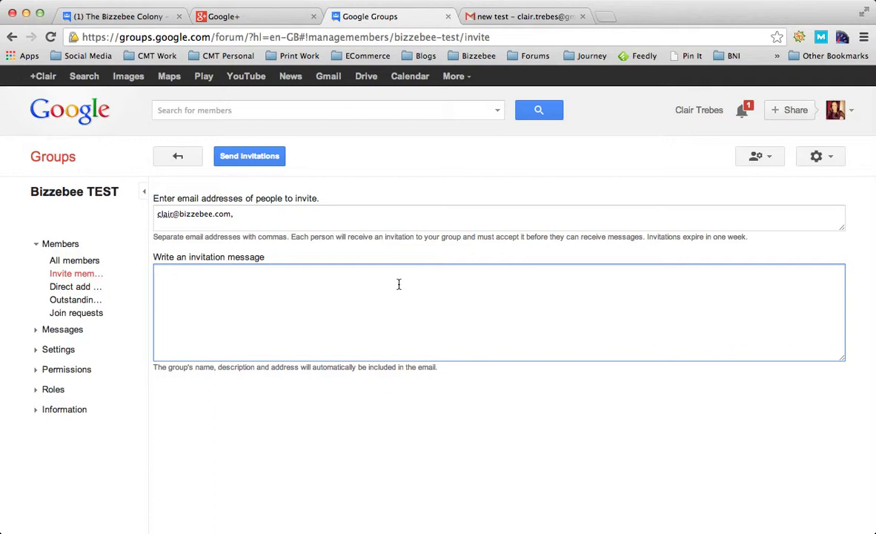
# Step: Write the opening paragraph greeting the recipient and inviting them to the new Google mailing group for sharing services and industry information
pyautogui.write('Hi Clair just wanted to invite ')
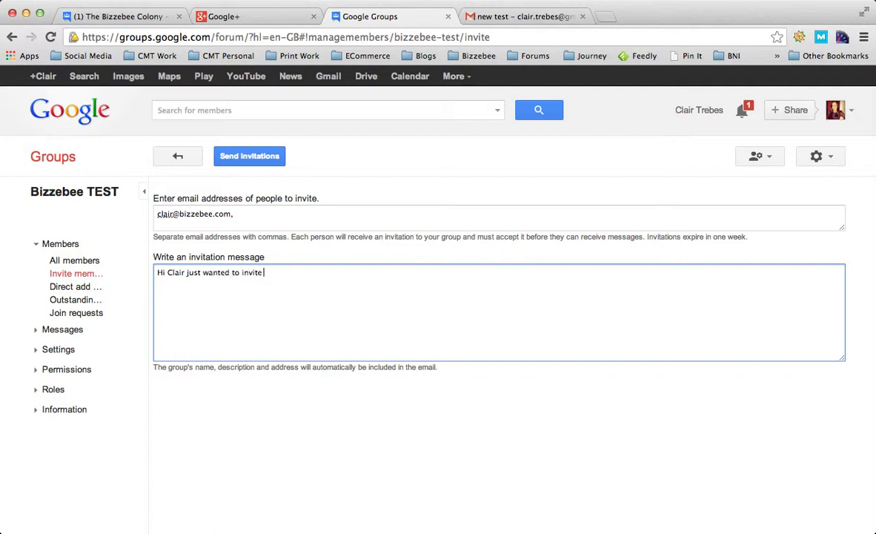
pyautogui.write('you to my new google mailing. ')
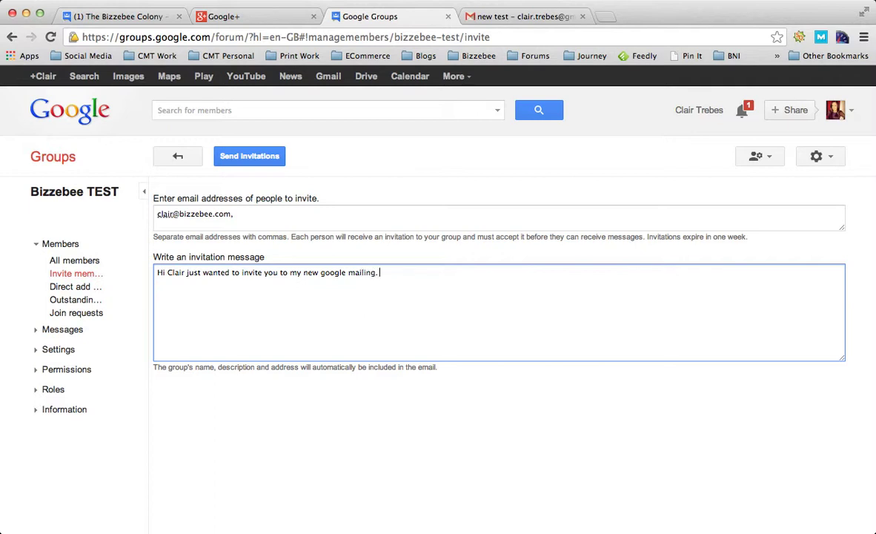
pyautogui.press('BackSpace')
pyautogui.press('BackSpace')
pyautogui.write(' group. The reason for joi')
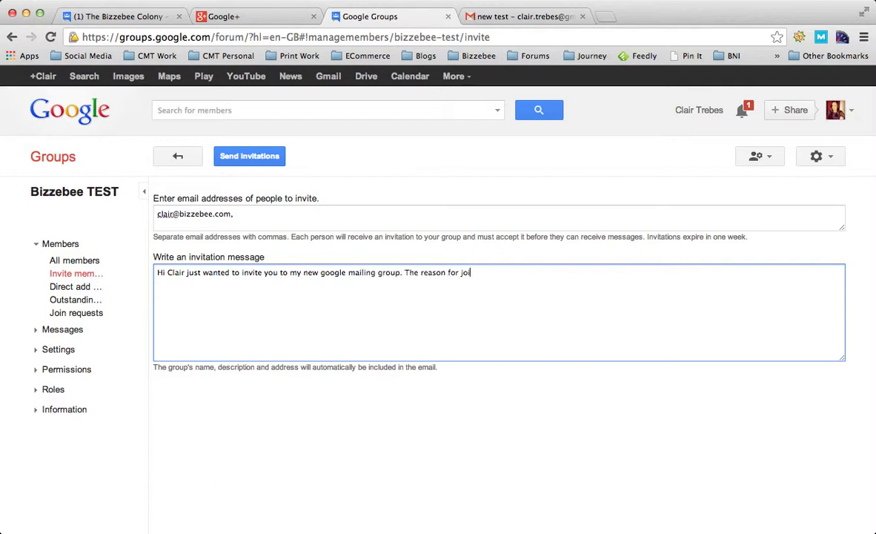
pyautogui.write('ning this, is I want to house a')
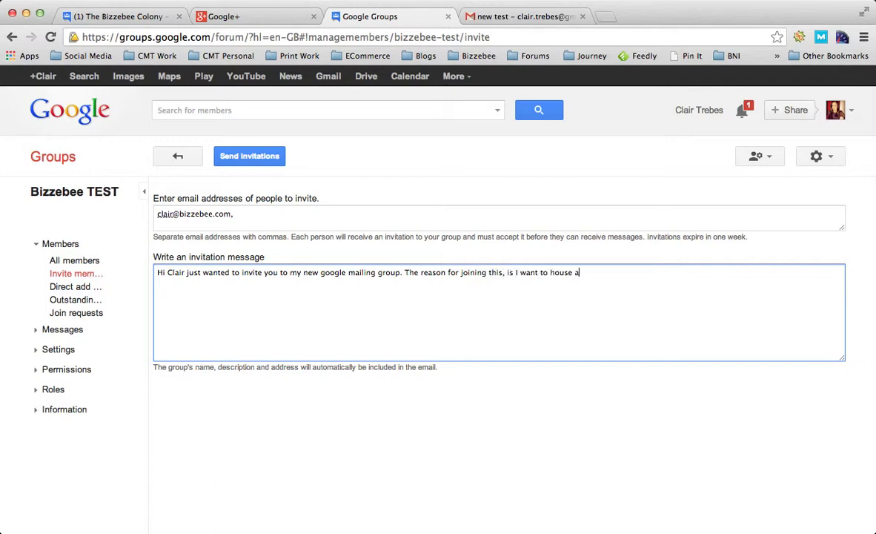
pyautogui.write('ll my important customers and fir')
pyautogui.press('BackSpace')
pyautogui.press('BackSpace')
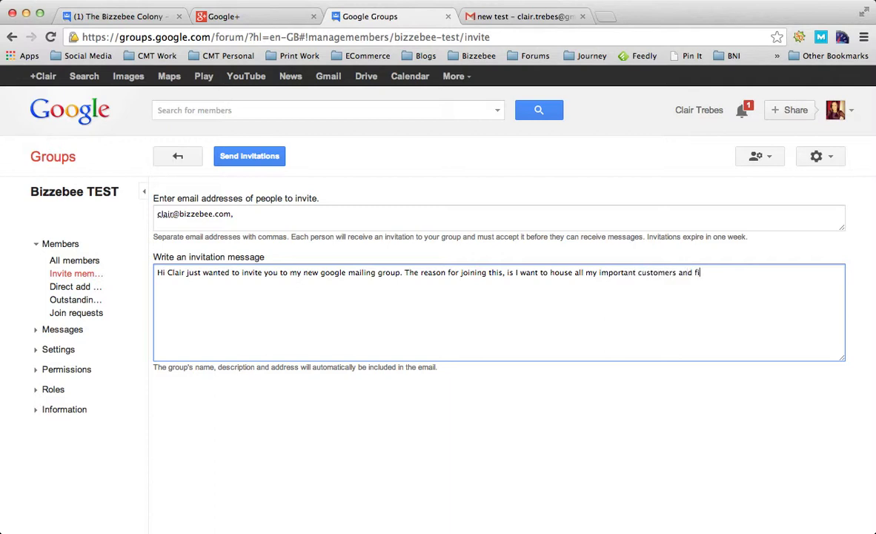
pyautogui.write('riends alike to')
pyautogui.press('BackSpace')
pyautogui.press('BackSpace')
pyautogui.write('so that I')
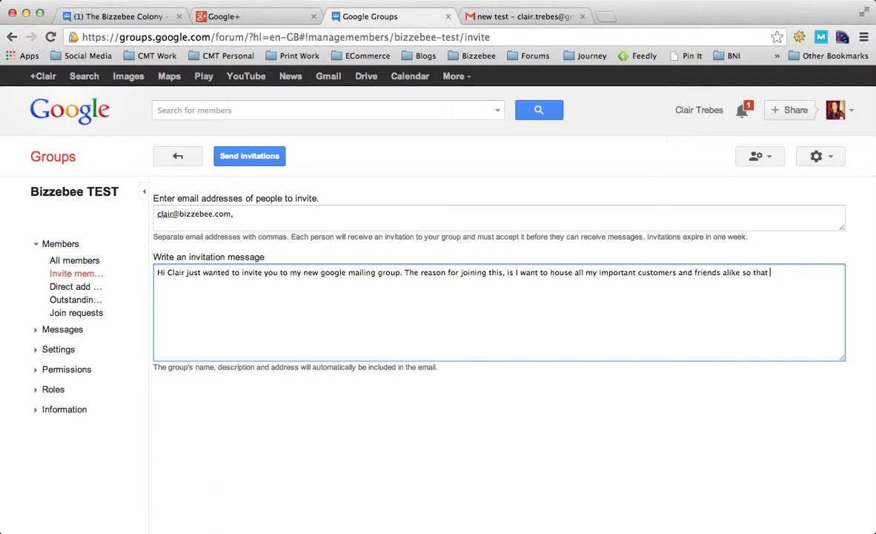
pyautogui.write(' can share some really amaxing')
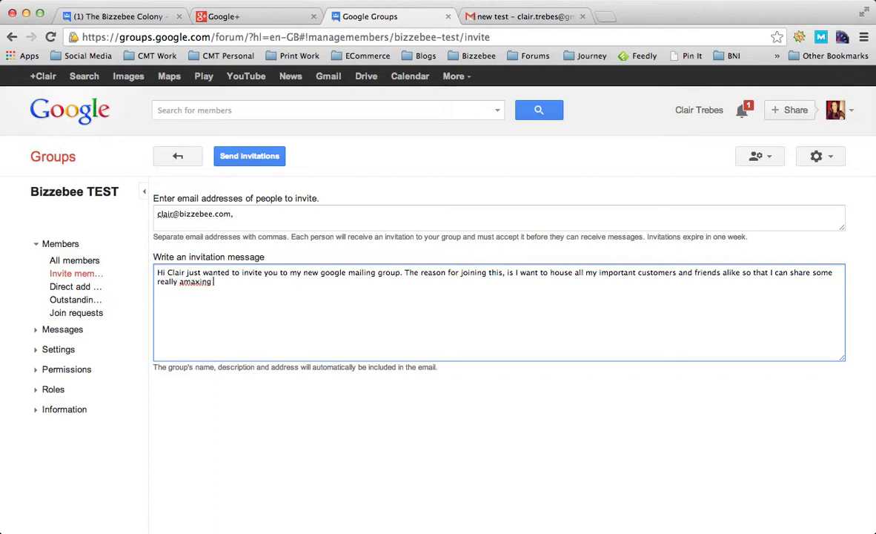
pyautogui.press('BackSpace')
pyautogui.press('BackSpace')
pyautogui.press('BackSpace')
pyautogui.press('BackSpace')
pyautogui.write('zing information with you')
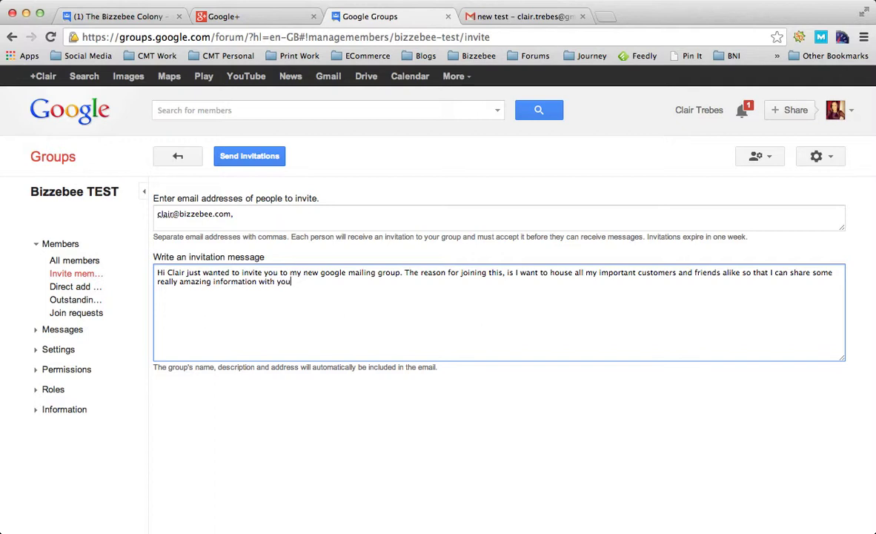
pyautogui.write(' about my services and r')
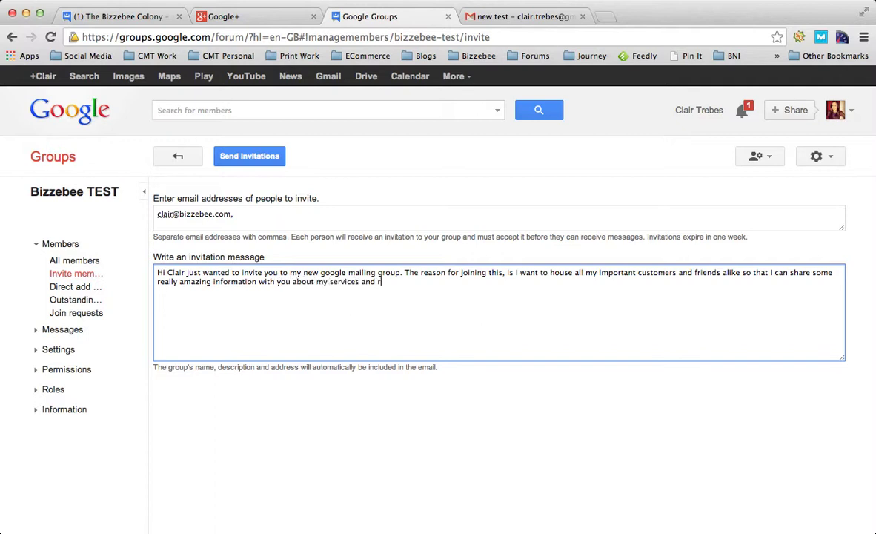
pyautogui.write('elated industry information.')
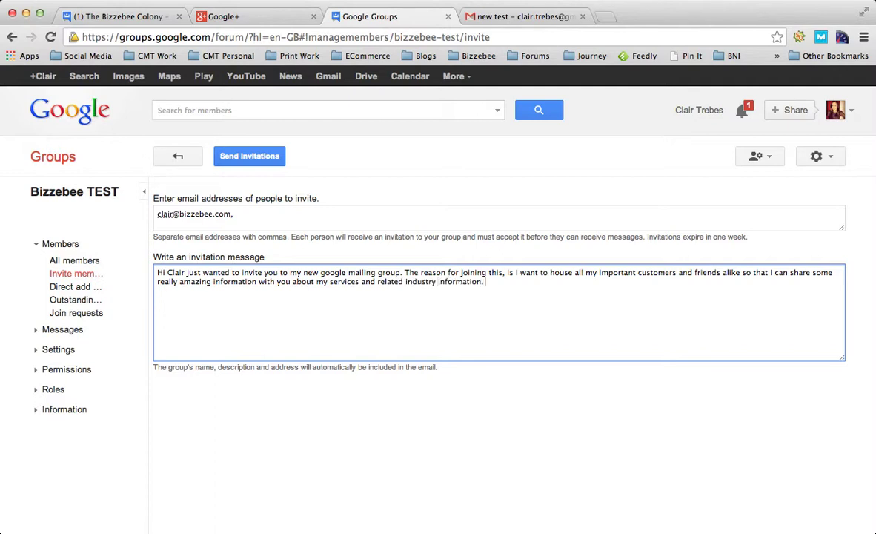
# Step: Add a second paragraph promising no spam and a chance to network and learn from each other
pyautogui.press('Return')
pyautogui.press('Return')
pyautogui.write("I don't like spam, therefore")
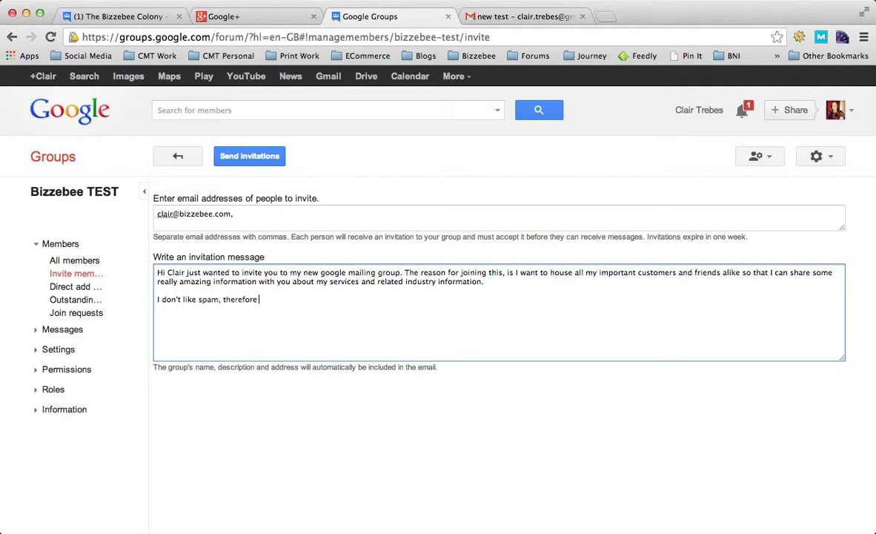
pyautogui.write(' the messages received thi')
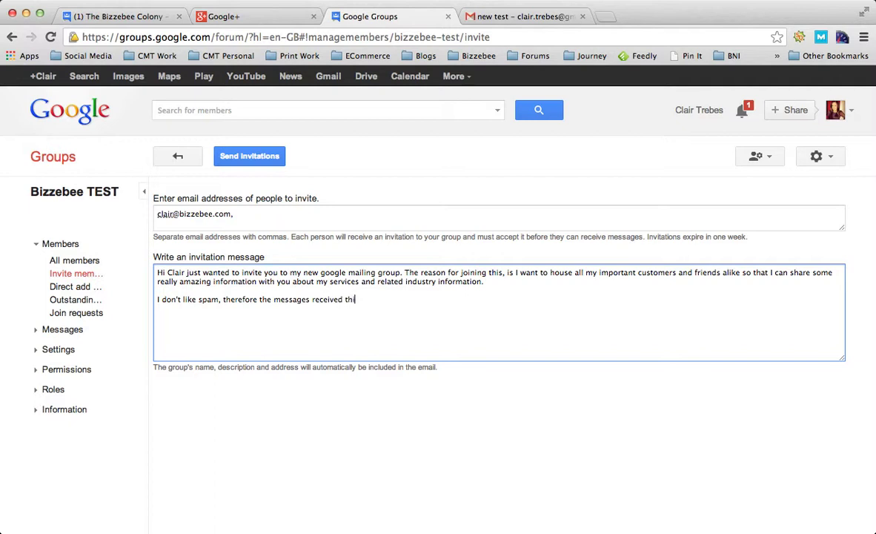
pyautogui.press('BackSpace')
pyautogui.press('BackSpace')
pyautogui.press('BackSpace')
pyautogui.write('in this group will be that ')
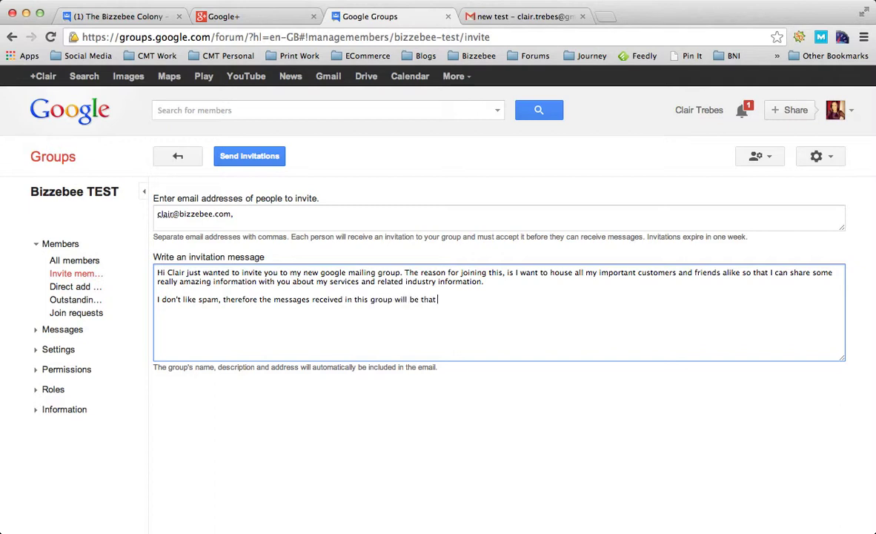
pyautogui.write('of value to you, and also an opporunity to')
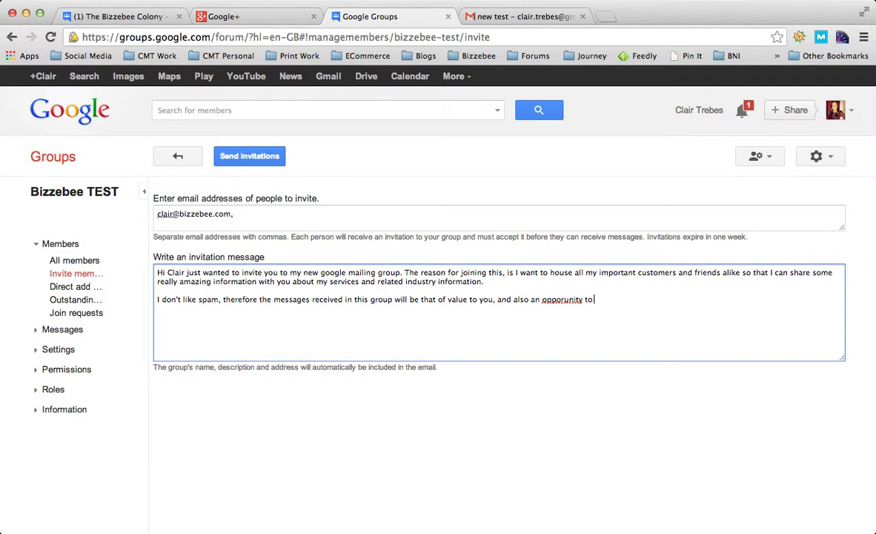
pyautogui.press('BackSpace')
pyautogui.press('BackSpace')
pyautogui.press('BackSpace')
pyautogui.press('BackSpace')
pyautogui.press('BackSpace')
pyautogui.press('BackSpace')
pyautogui.press('BackSpace')
pyautogui.press('BackSpace')
pyautogui.write('tunity to network and meet p')
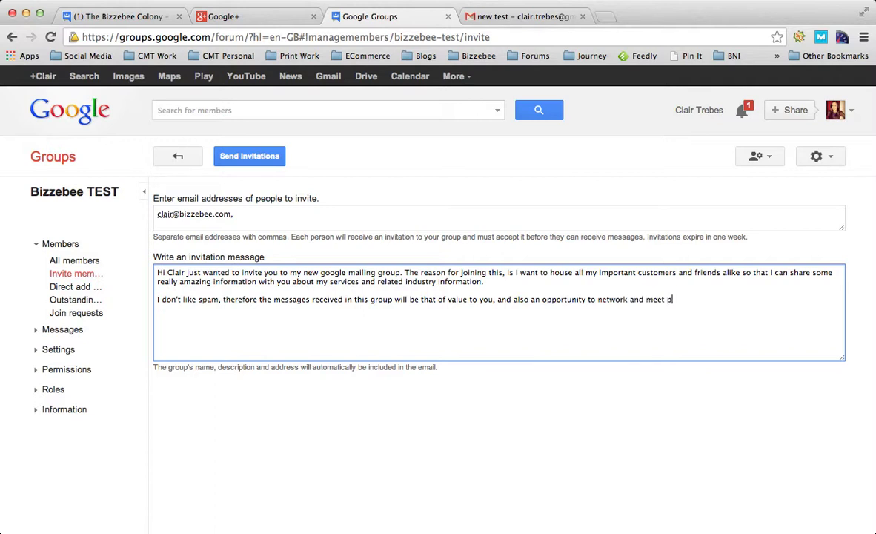
pyautogui.write('eople just like you so you can also l')
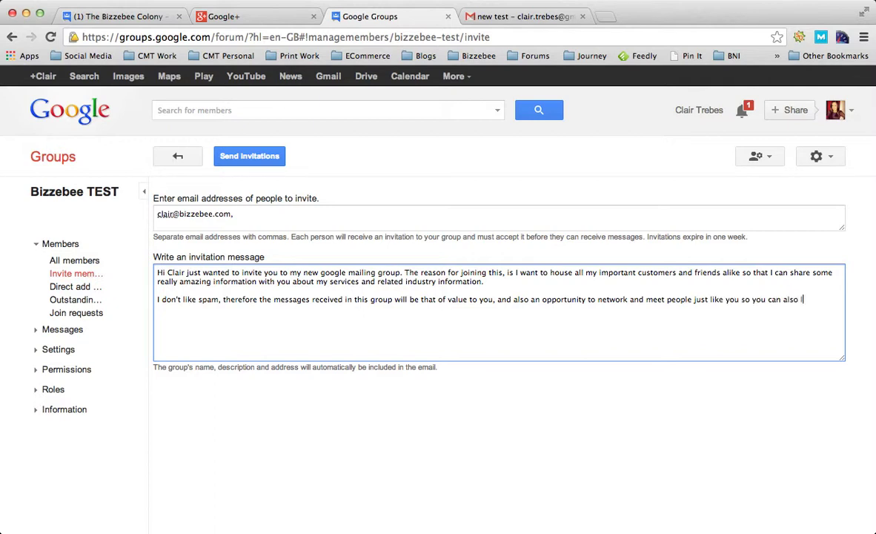
pyautogui.write('earn from eachother.')
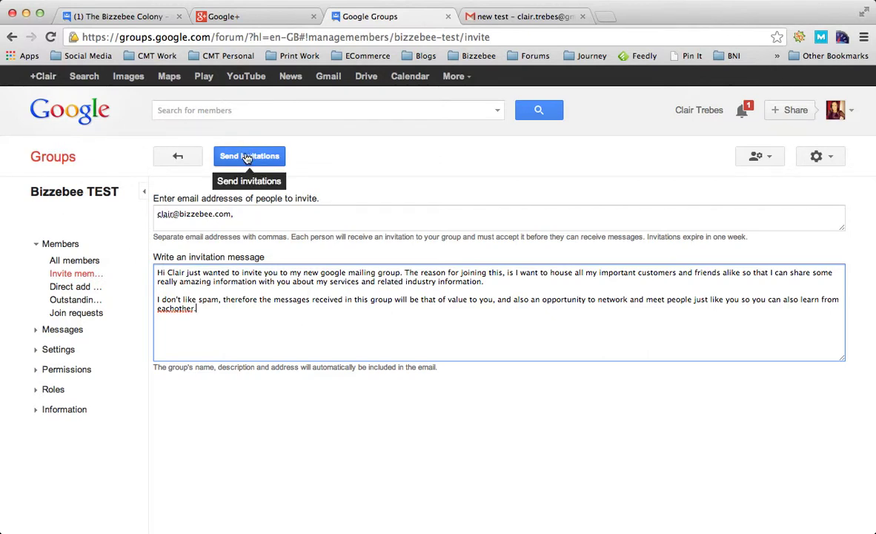
# Step: Add a 'Thank You' sign-off on its own line, followed by a new line for the signature
pyautogui.press('Return')
pyautogui.press('Return')
pyautogui.write('Thank y')
pyautogui.press('BackSpace')
pyautogui.press('BackSpace')
pyautogui.write('You')
pyautogui.press('Return')
# Step: Sign the message with a name, send the invitations, and enter the CAPTCHA characters in the verification box
pyautogui.write('Clair')
pyautogui.click(236, 160)
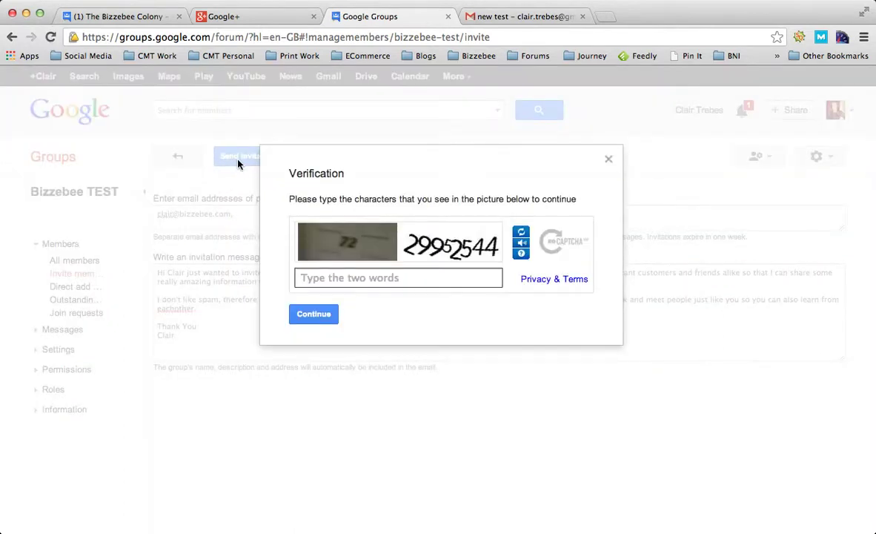
pyautogui.write('72 ')
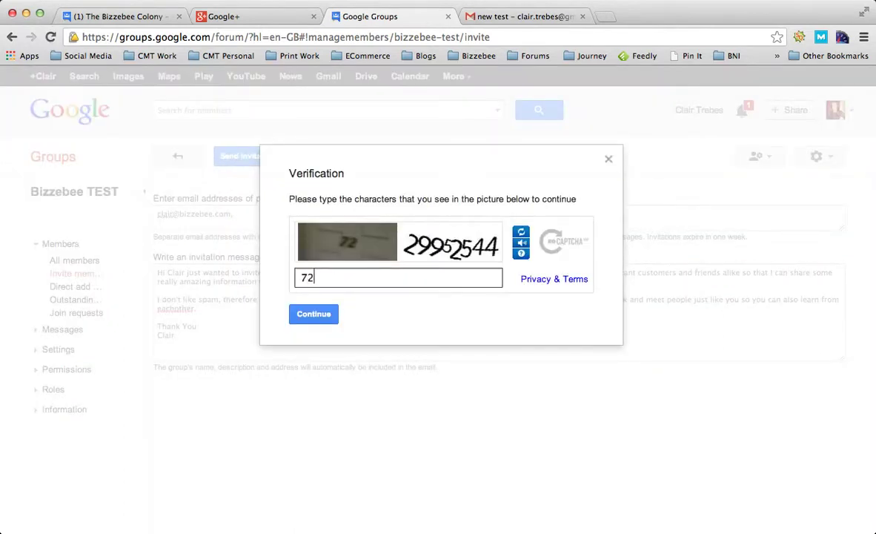
pyautogui.write('29952544')
# Step: Submit the CAPTCHA answer with Continue to send the invitation
pyautogui.click(305, 315)
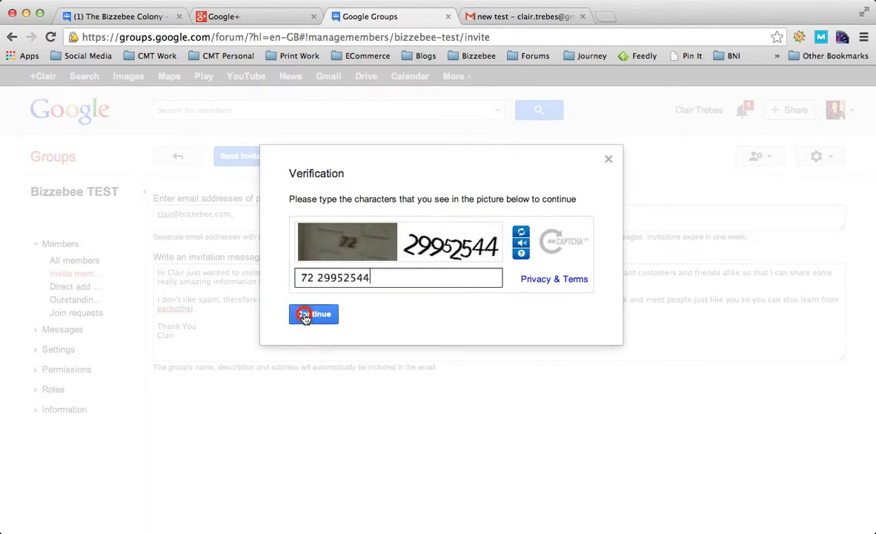